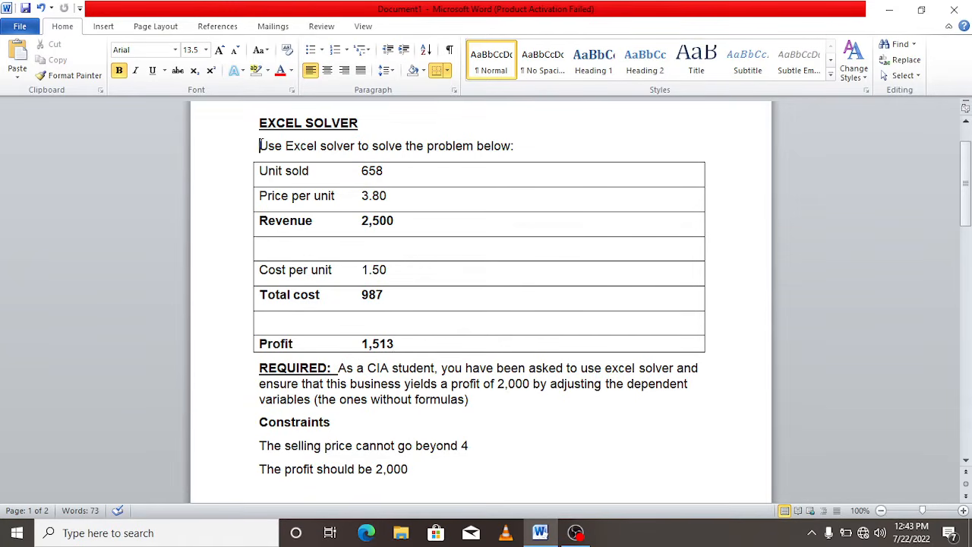
- Review the problem table in the Word document, covering units sold, price per unit, revenue, cost per unit and total cost
{"action": "left_click_drag", "start_coordinate": [260, 145], "coordinate": [550, 492]}
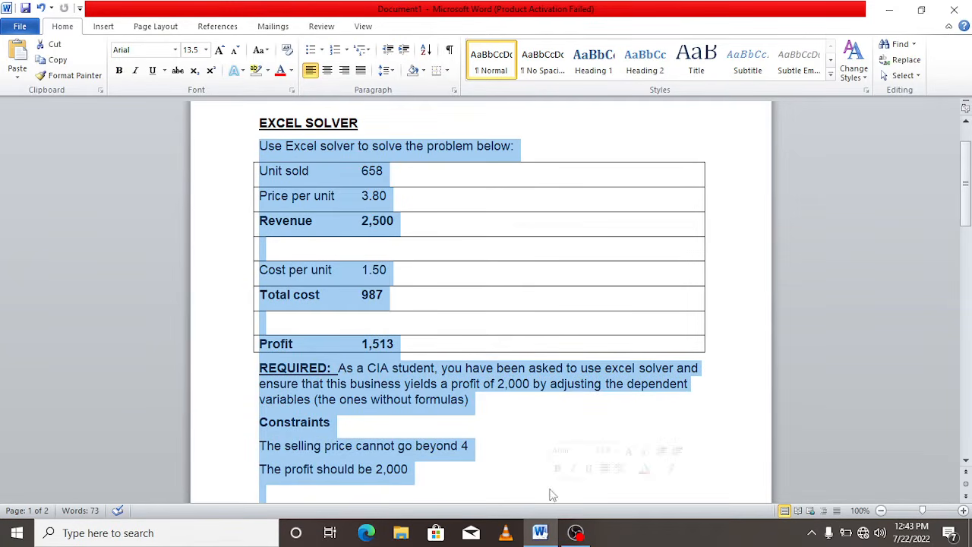
{"action": "left_click", "coordinate": [492, 457]}
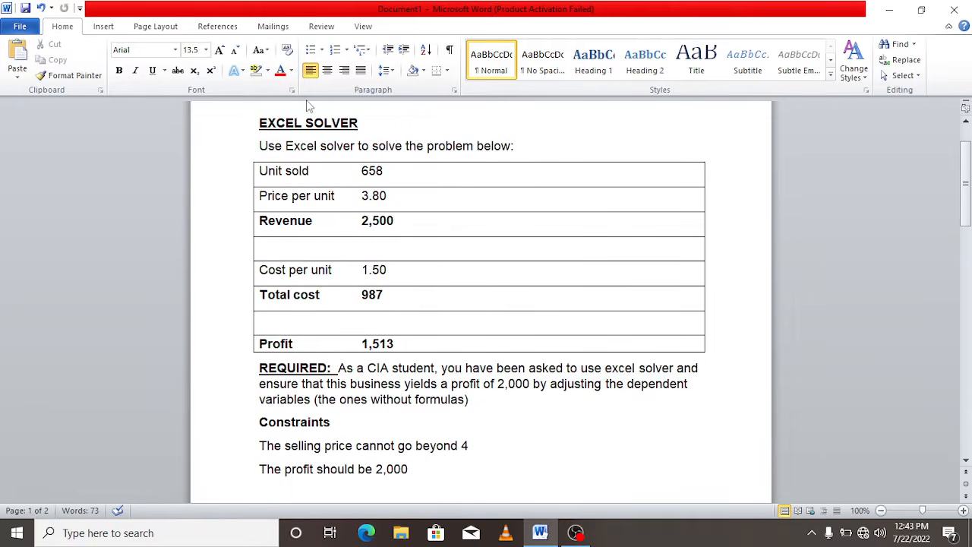
{"action": "left_click", "coordinate": [256, 146]}
{"action": "left_click", "coordinate": [399, 219]}
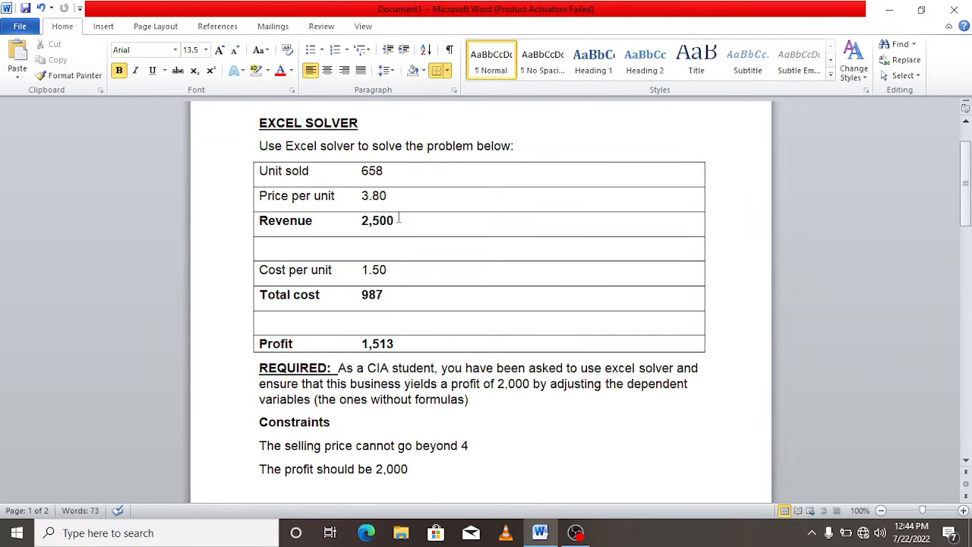
{"action": "left_click_drag", "start_coordinate": [399, 218], "coordinate": [355, 217]}
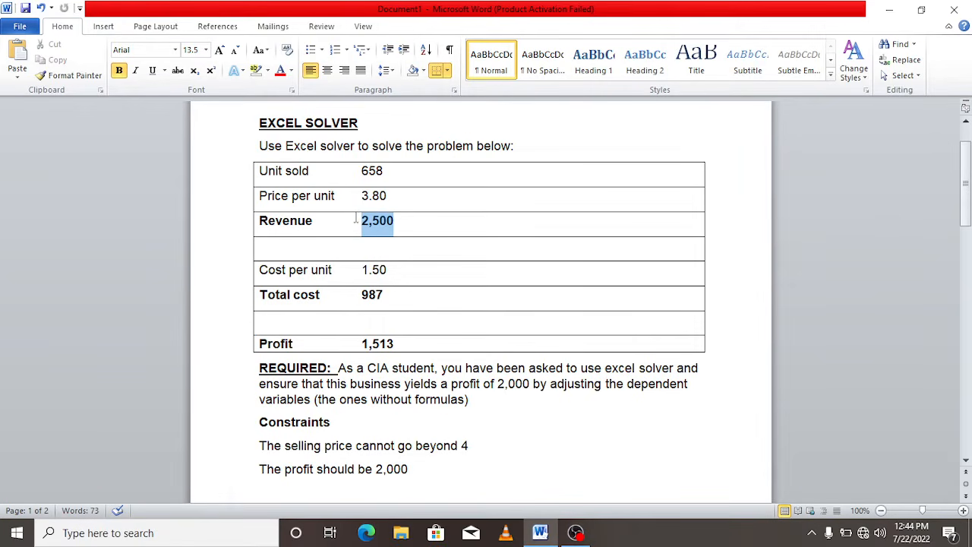
{"action": "left_click", "coordinate": [341, 170]}
{"action": "left_click_drag", "start_coordinate": [389, 171], "coordinate": [347, 164]}
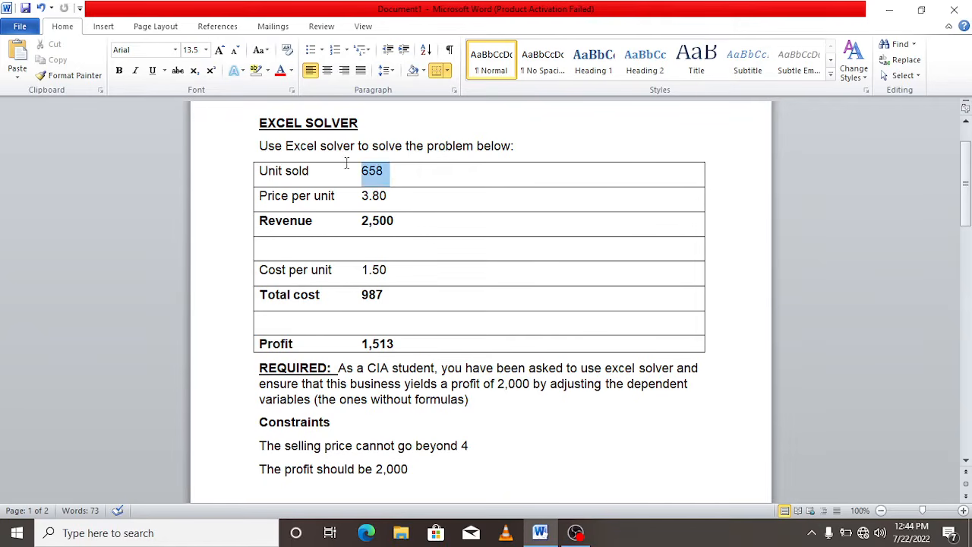
{"action": "left_click", "coordinate": [374, 197]}
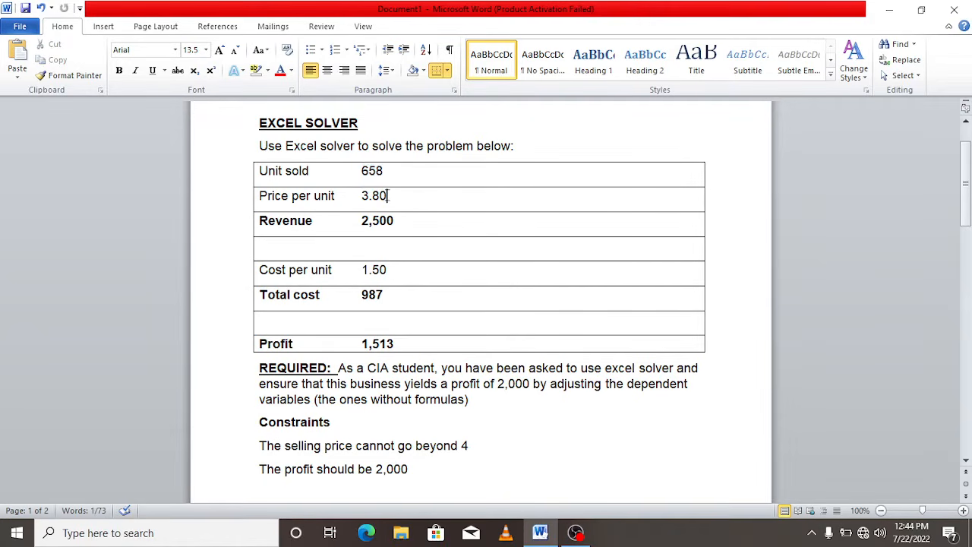
{"action": "left_click", "coordinate": [387, 196]}
{"action": "left_click_drag", "start_coordinate": [387, 196], "coordinate": [361, 196]}
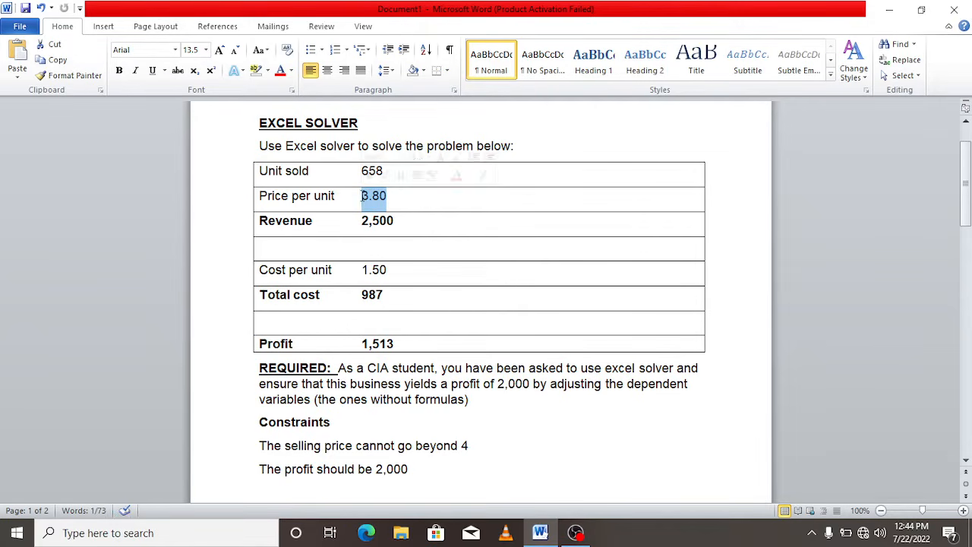
{"action": "left_click", "coordinate": [389, 271]}
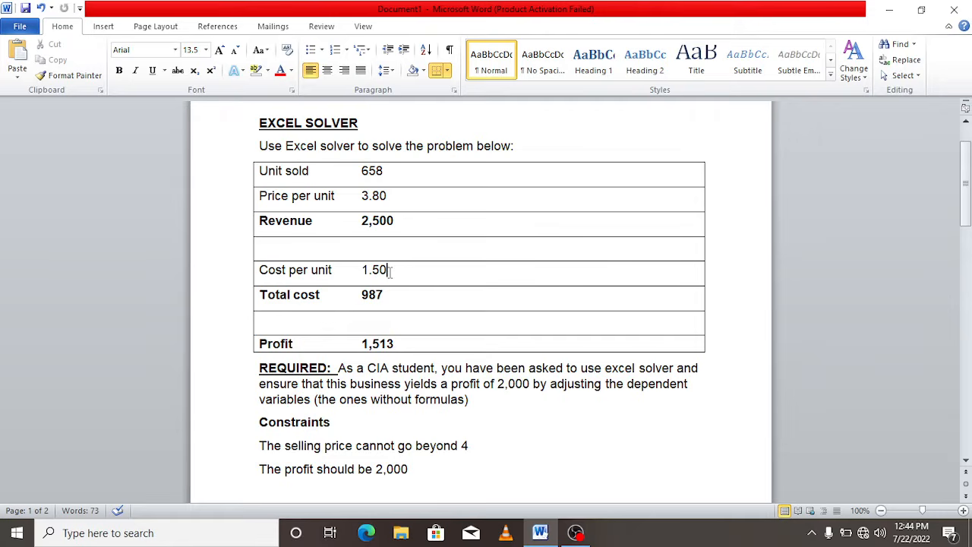
{"action": "left_click_drag", "start_coordinate": [389, 271], "coordinate": [378, 278]}
{"action": "left_click", "coordinate": [404, 270]}
{"action": "left_click", "coordinate": [389, 270]}
{"action": "left_click", "coordinate": [379, 294]}
{"action": "left_click_drag", "start_coordinate": [396, 219], "coordinate": [358, 220]}
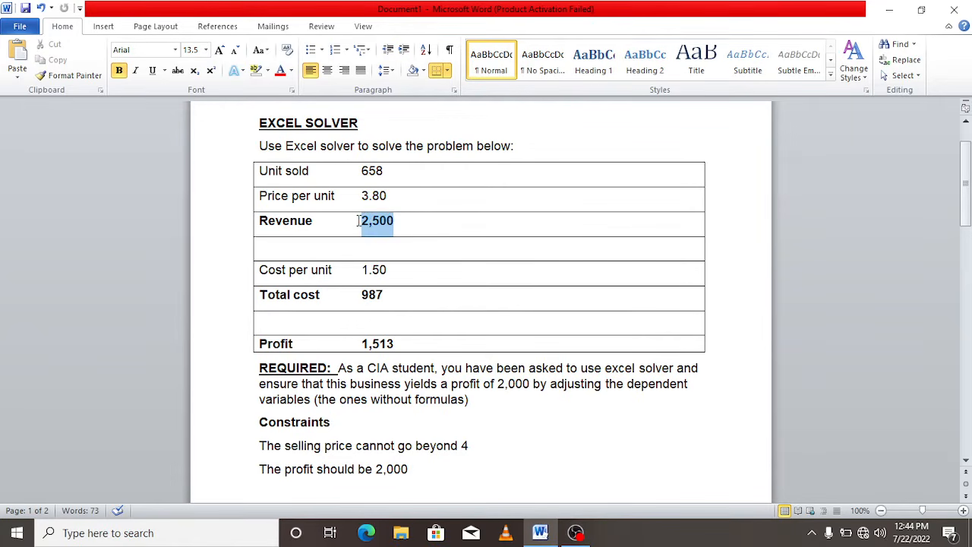
{"action": "left_click_drag", "start_coordinate": [387, 296], "coordinate": [352, 300]}
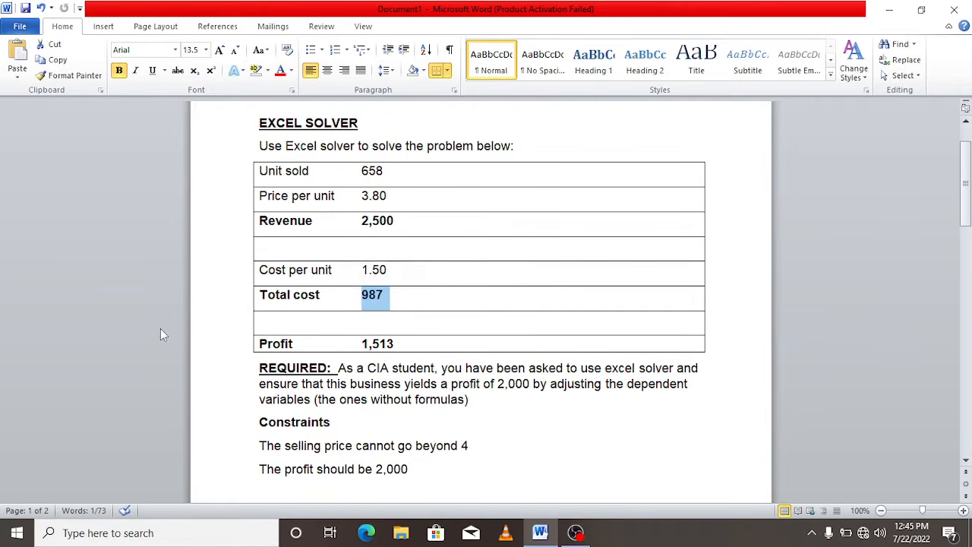
- Review the Constraints section of the problem, covering the selling price limit and the required profit
{"action": "left_click", "coordinate": [261, 422]}
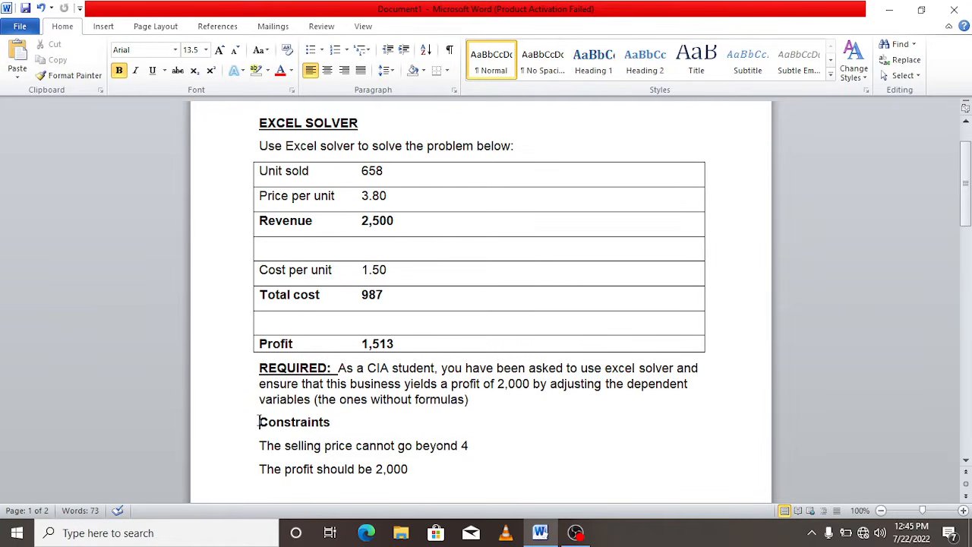
{"action": "left_click_drag", "start_coordinate": [260, 421], "coordinate": [380, 347]}
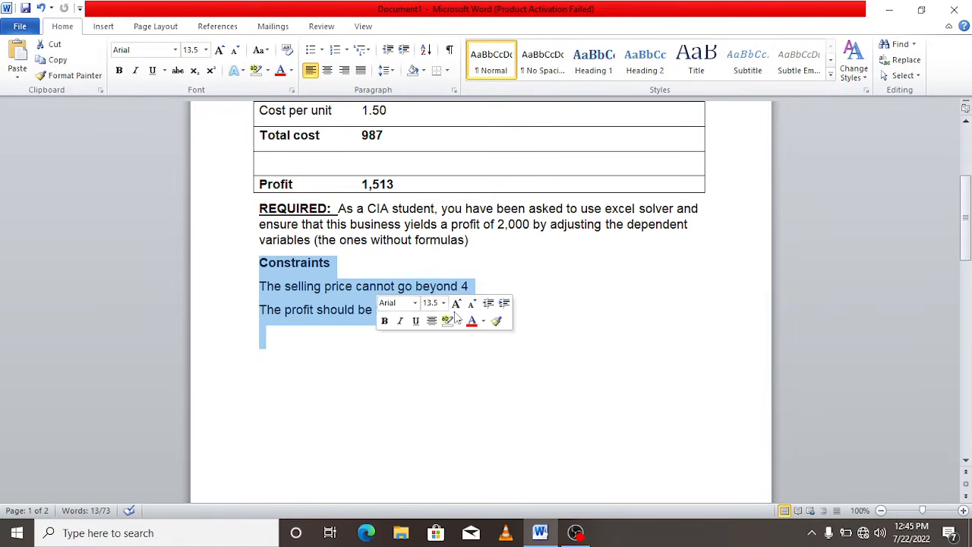
{"action": "left_click", "coordinate": [512, 262]}
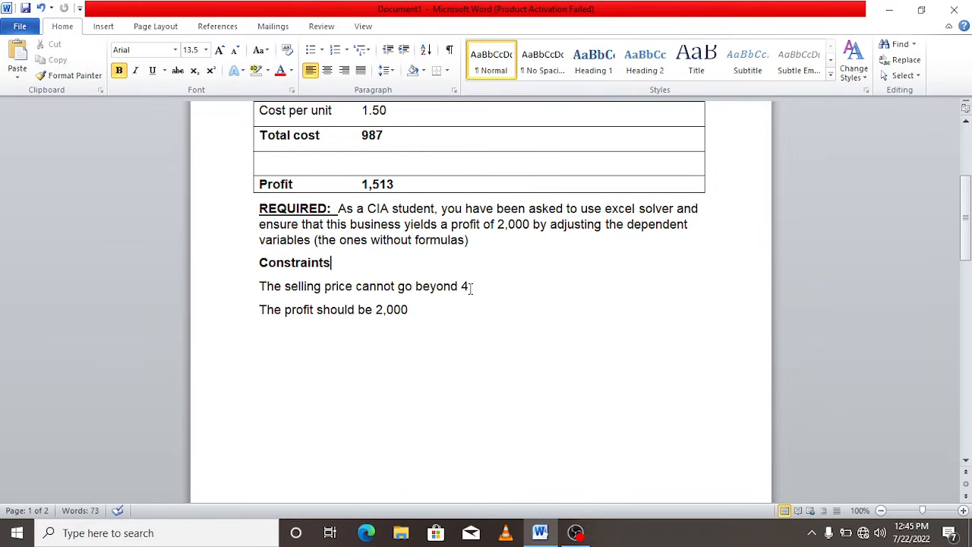
{"action": "left_click", "coordinate": [259, 309]}
{"action": "left_click", "coordinate": [420, 317]}
- Switch to a new blank Excel workbook from the desktop, dismiss the activation wizard and maximize the workbook window
{"action": "left_click", "coordinate": [884, 10]}
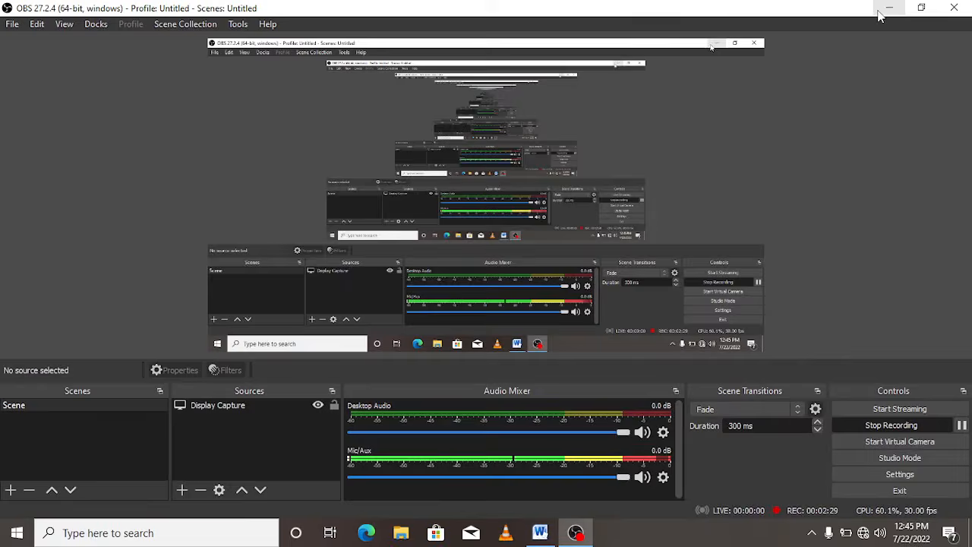
{"action": "left_click", "coordinate": [885, 10]}
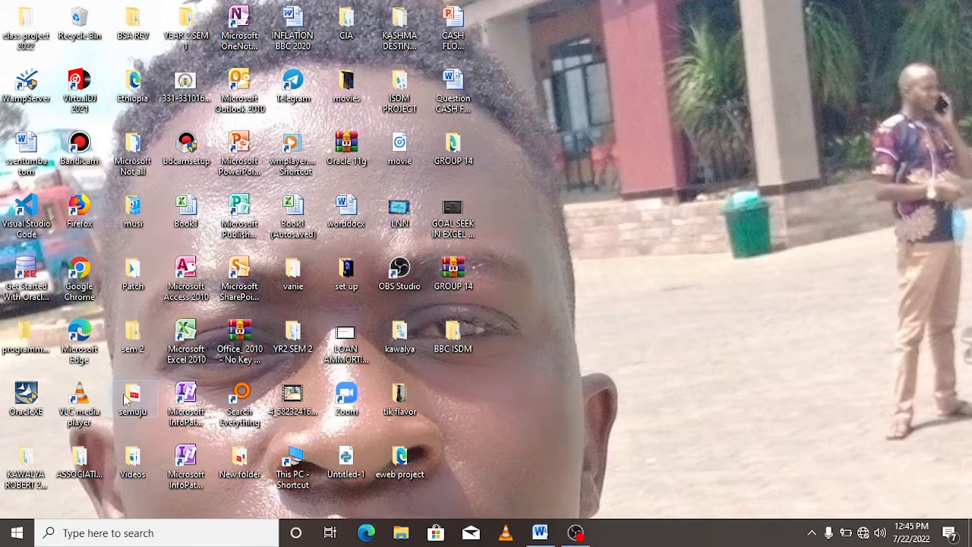
{"action": "double_click", "coordinate": [196, 354]}
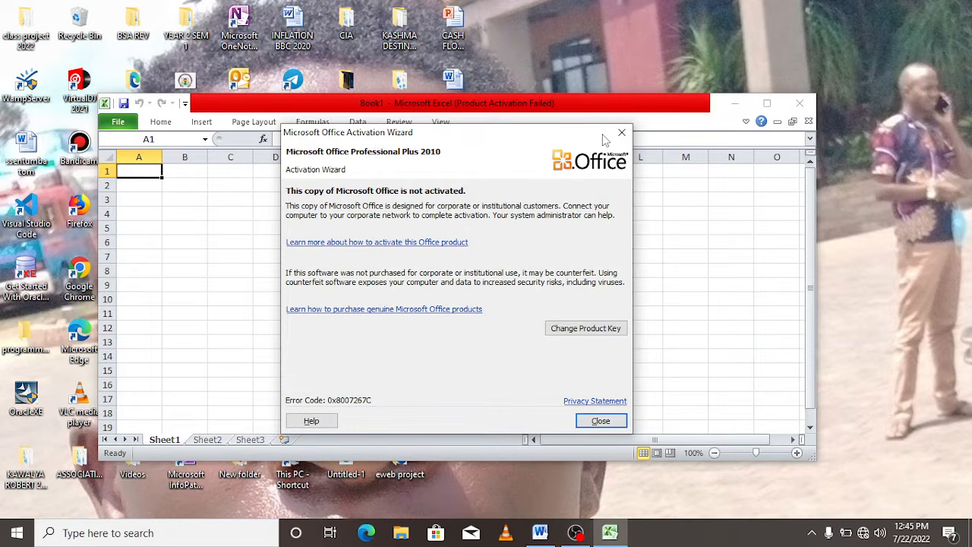
{"action": "left_click", "coordinate": [621, 133]}
{"action": "left_click", "coordinate": [764, 103]}
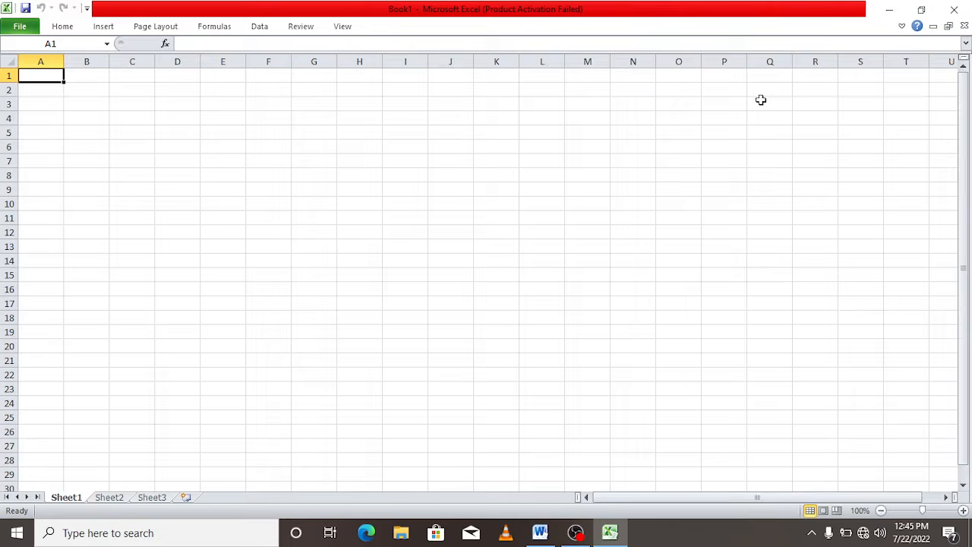
{"action": "mouse_move", "coordinate": [549, 540]}
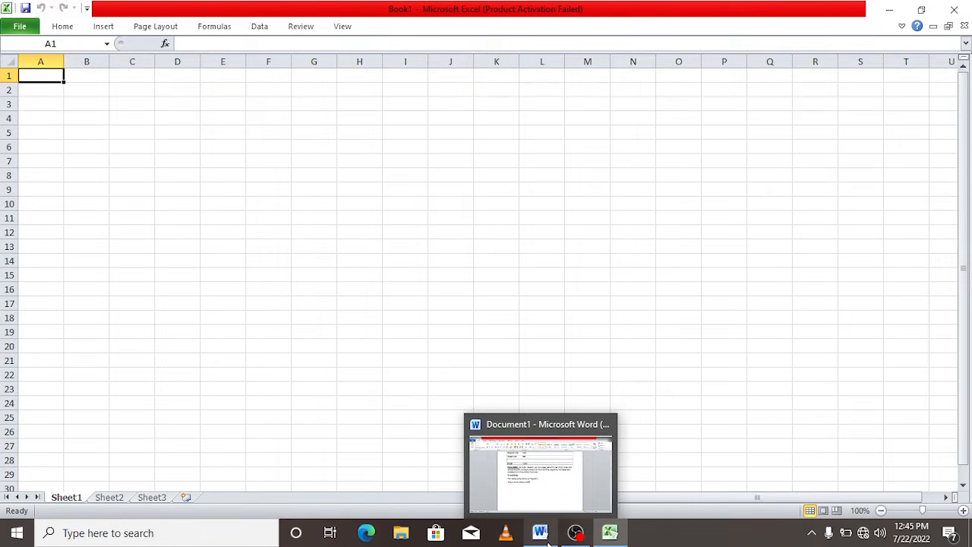
{"action": "left_click", "coordinate": [634, 325]}
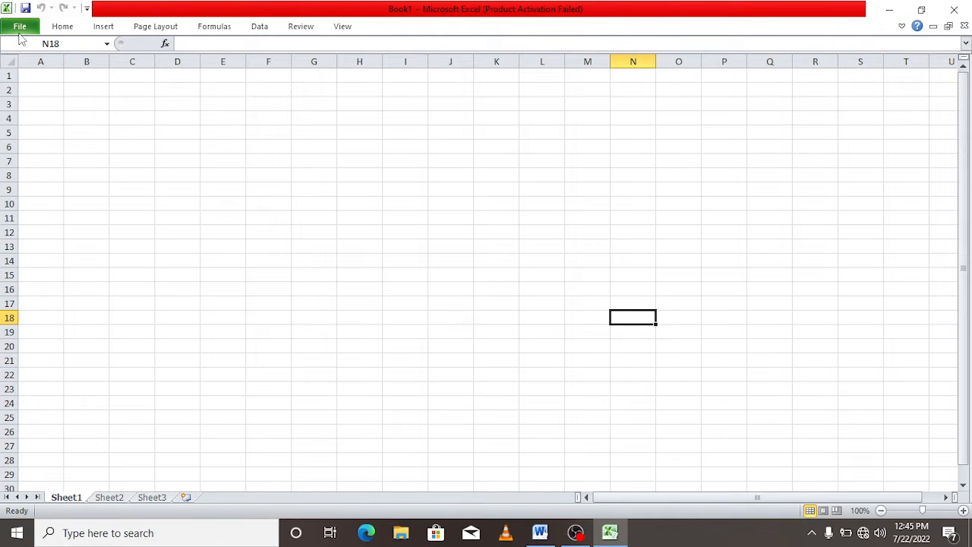
{"action": "key", "text": "ctrl+Home"}
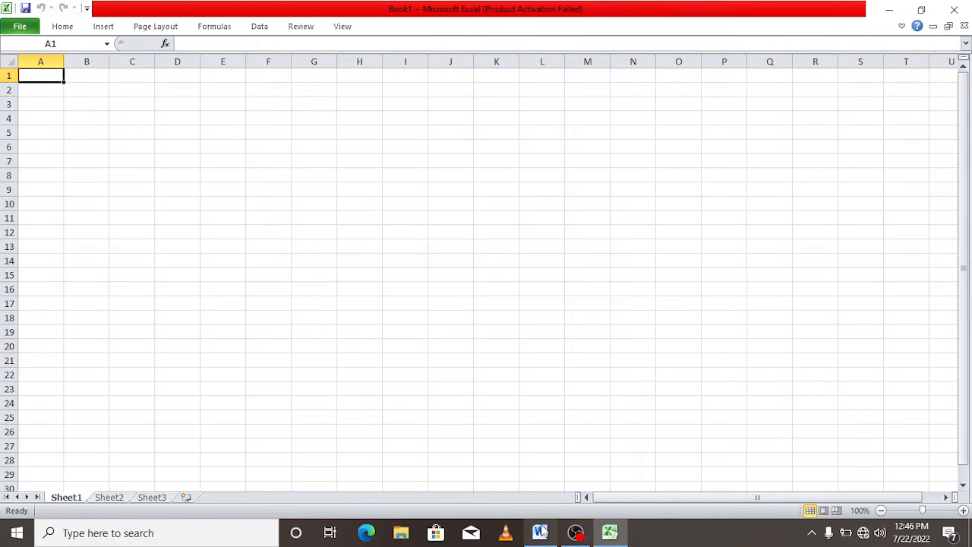
- Check the problem table in Word, and enter the label UNIT SOLD in A1 and 658 in B1 of the Excel sheet
{"action": "left_click", "coordinate": [540, 531]}
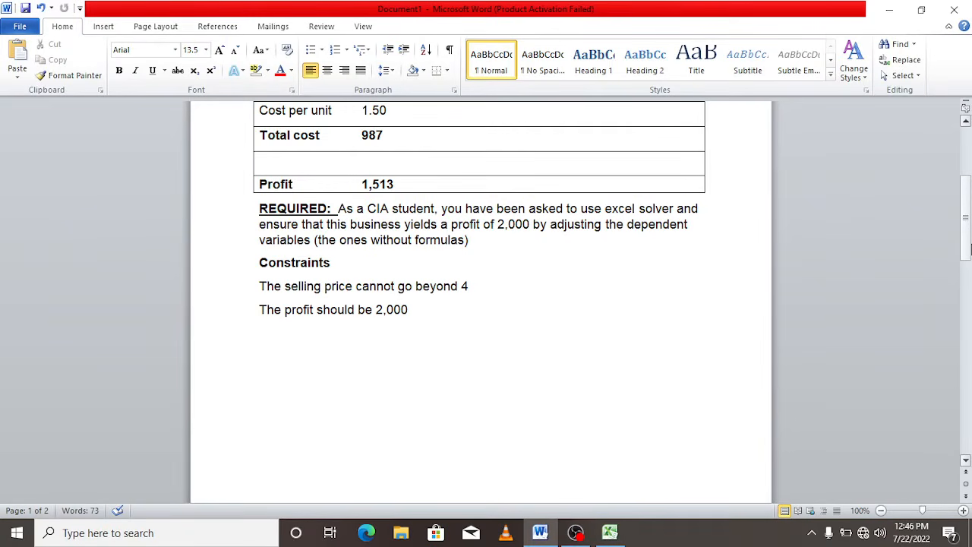
{"action": "left_click_drag", "start_coordinate": [967, 251], "coordinate": [967, 199]}
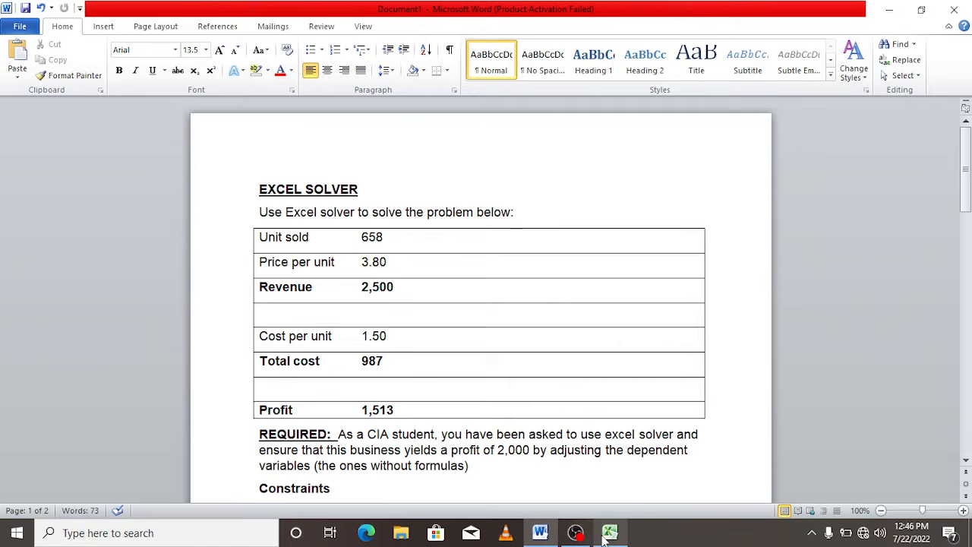
{"action": "left_click", "coordinate": [608, 533]}
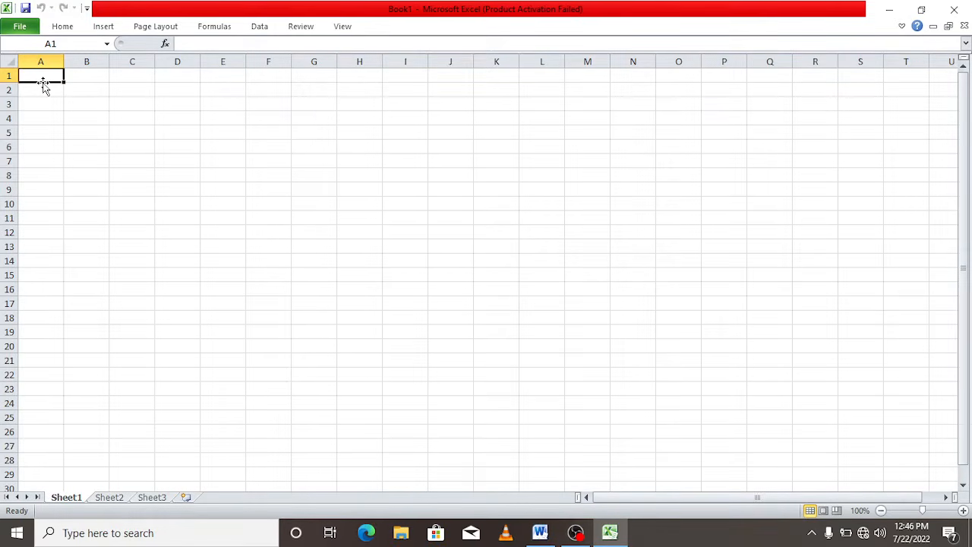
{"action": "type", "text": "UNIT"}
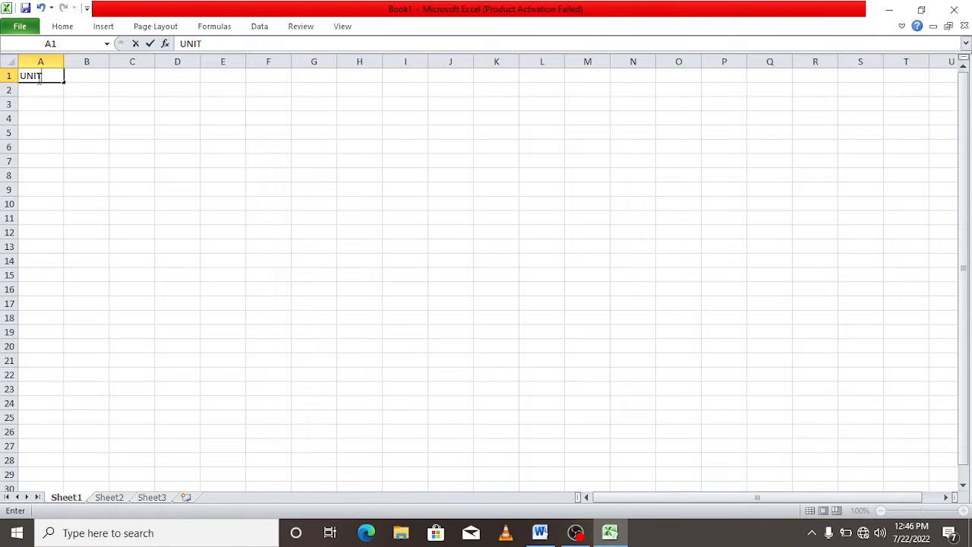
{"action": "type", "text": " SOLD"}
{"action": "left_click", "coordinate": [85, 73]}
{"action": "key", "text": "Return"}
{"action": "left_click", "coordinate": [83, 73]}
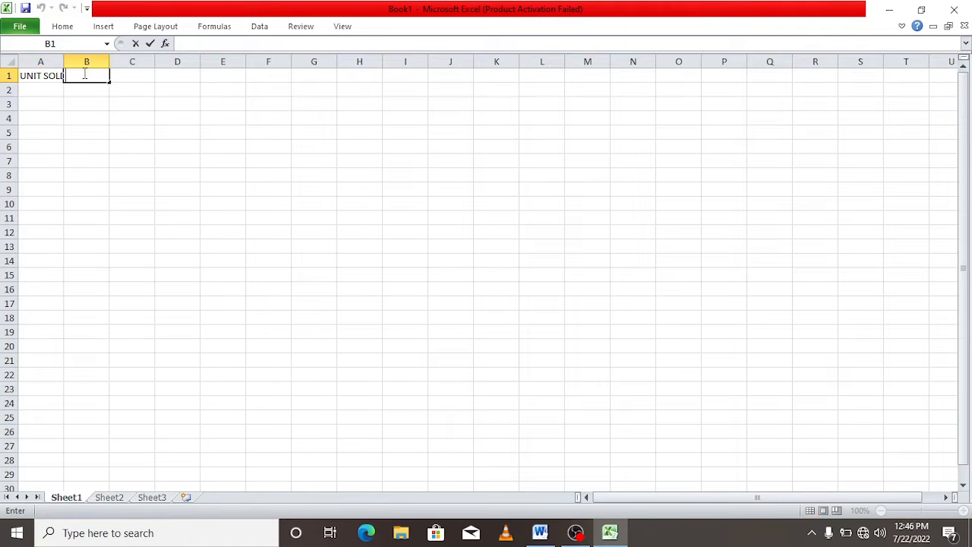
{"action": "type", "text": "658"}
- Enter the label PRICE PER UNIT in A2 after checking the Word table, and auto-fit column A to its text
{"action": "left_click", "coordinate": [42, 91]}
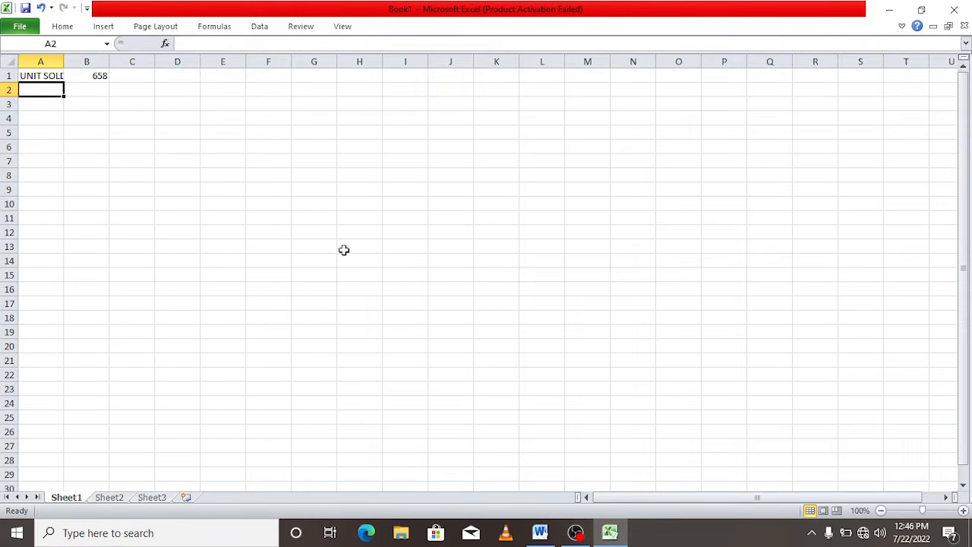
{"action": "left_click", "coordinate": [538, 533]}
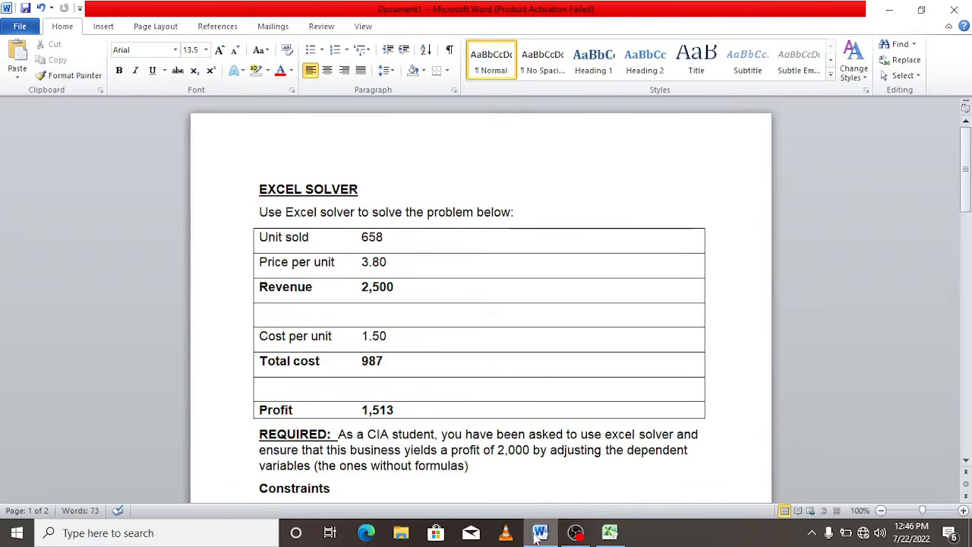
{"action": "mouse_move", "coordinate": [616, 541]}
{"action": "left_click", "coordinate": [615, 539]}
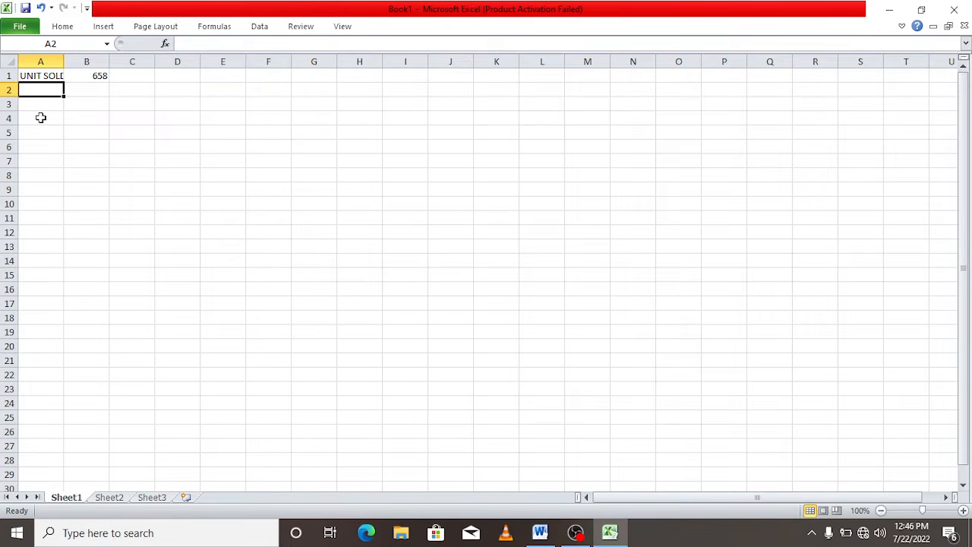
{"action": "type", "text": "PRICE"}
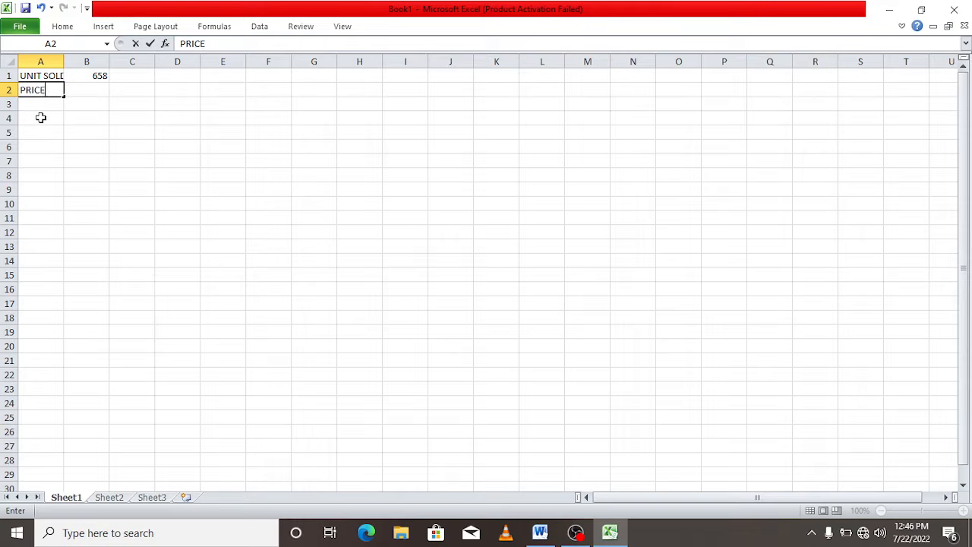
{"action": "type", "text": " PER UNIT"}
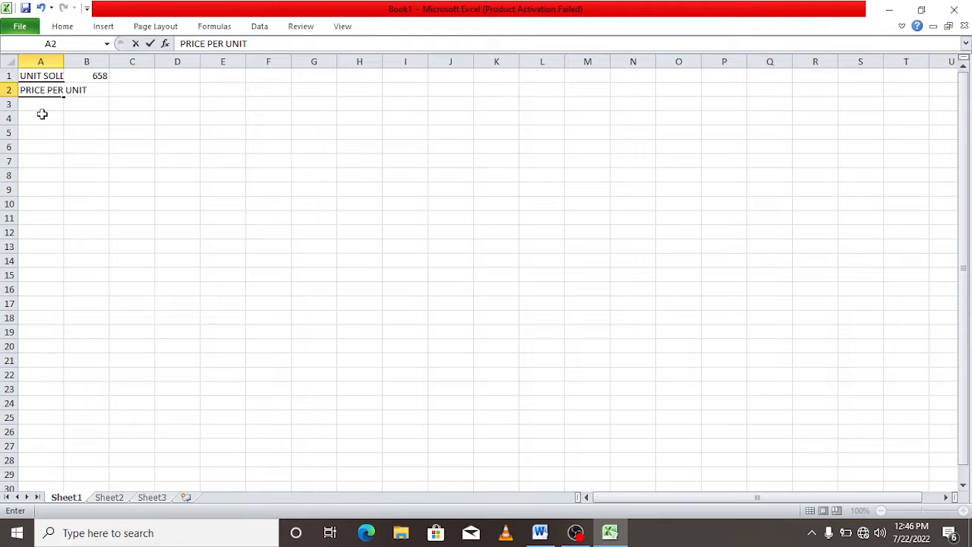
{"action": "double_click", "coordinate": [62, 60]}
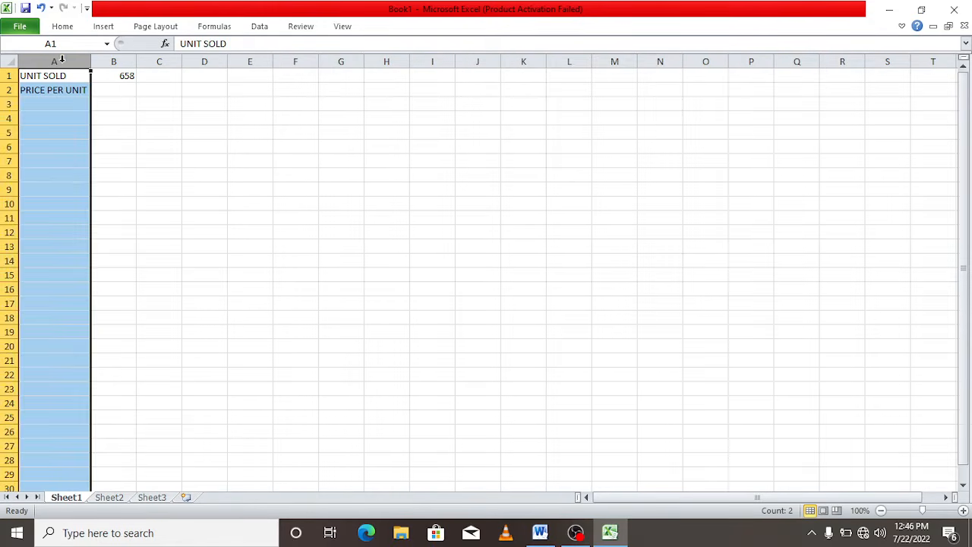
- Check the price per unit in the Word table, enter 3.80 in B2 and add the label REVENUE in A3 of the Excel sheet
{"action": "left_click", "coordinate": [125, 90]}
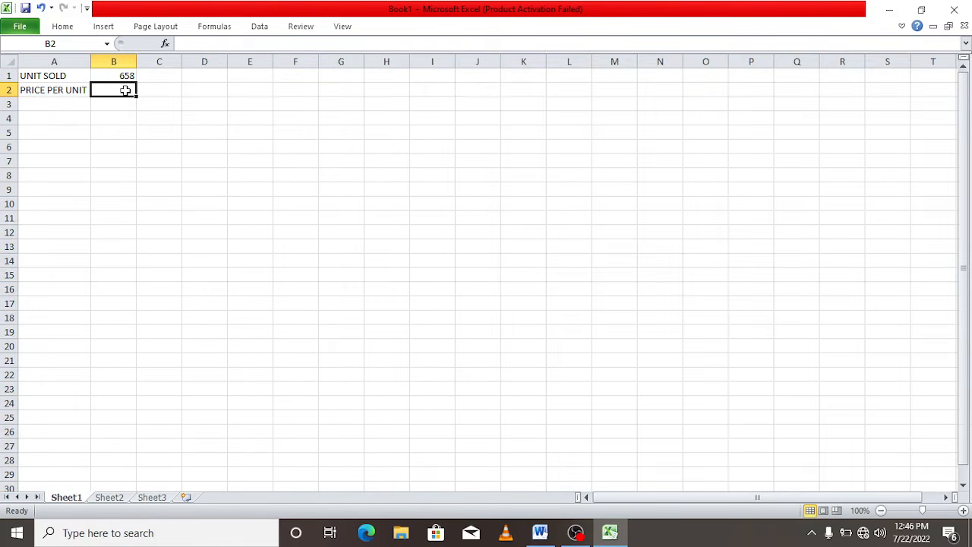
{"action": "left_click", "coordinate": [540, 531]}
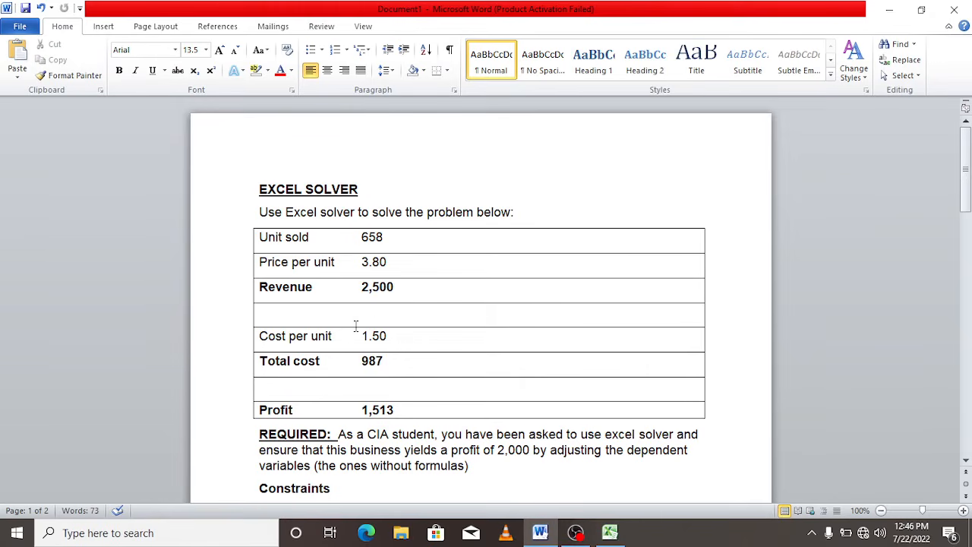
{"action": "left_click", "coordinate": [610, 531]}
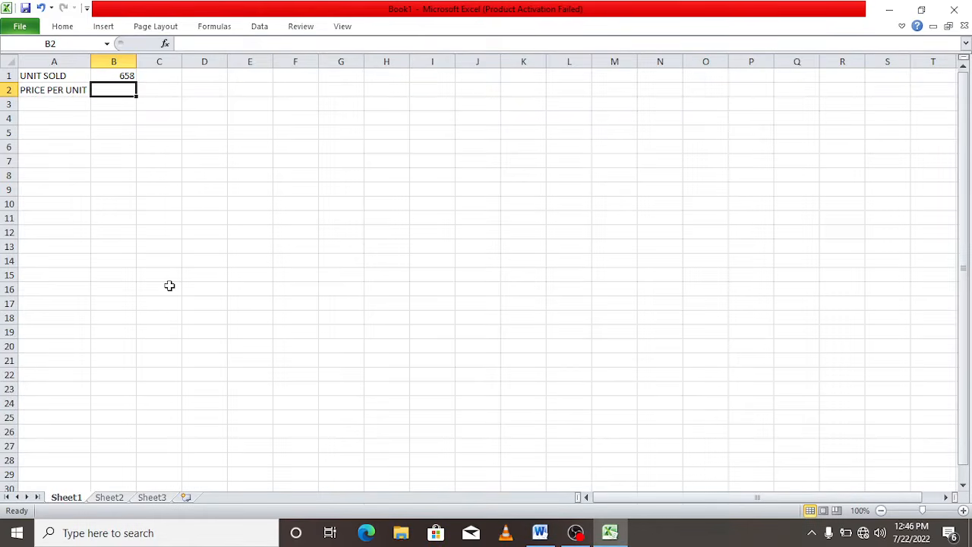
{"action": "type", "text": "3."}
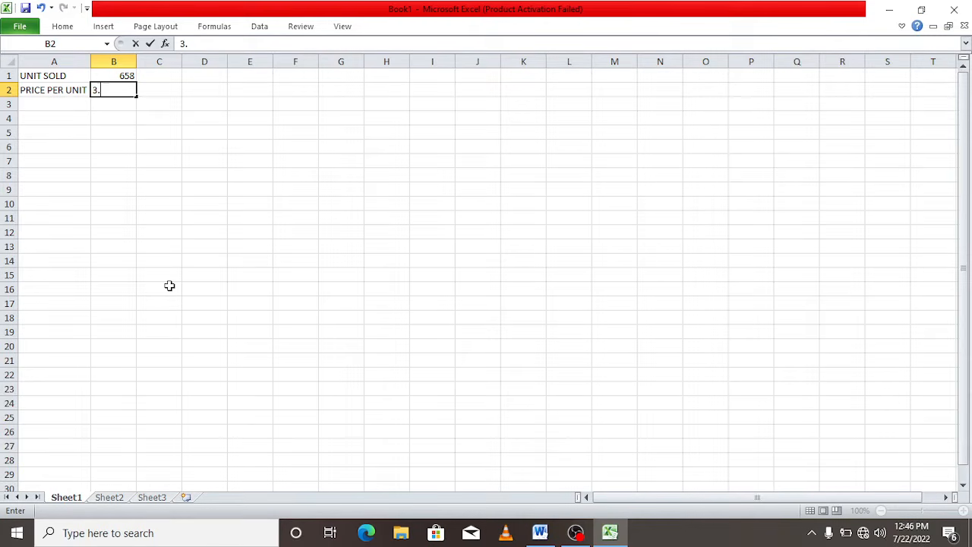
{"action": "type", "text": "80"}
{"action": "left_click", "coordinate": [50, 107]}
{"action": "type", "text": "RE"}
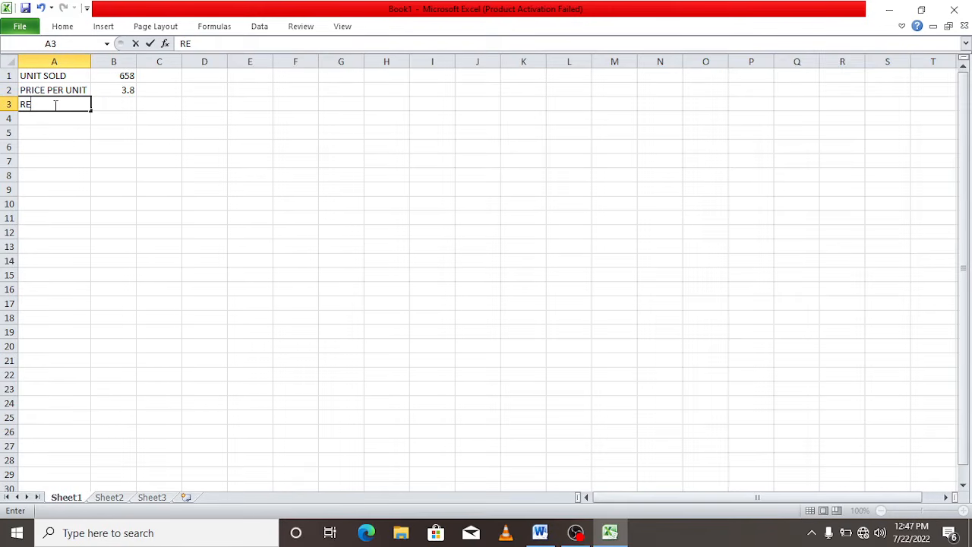
{"action": "type", "text": "VENUE"}
- Check the cost per unit in the Word table, and enter the label COST PER UNIT in A4 and 1.50 in B4 of the Excel sheet
{"action": "left_click", "coordinate": [47, 117]}
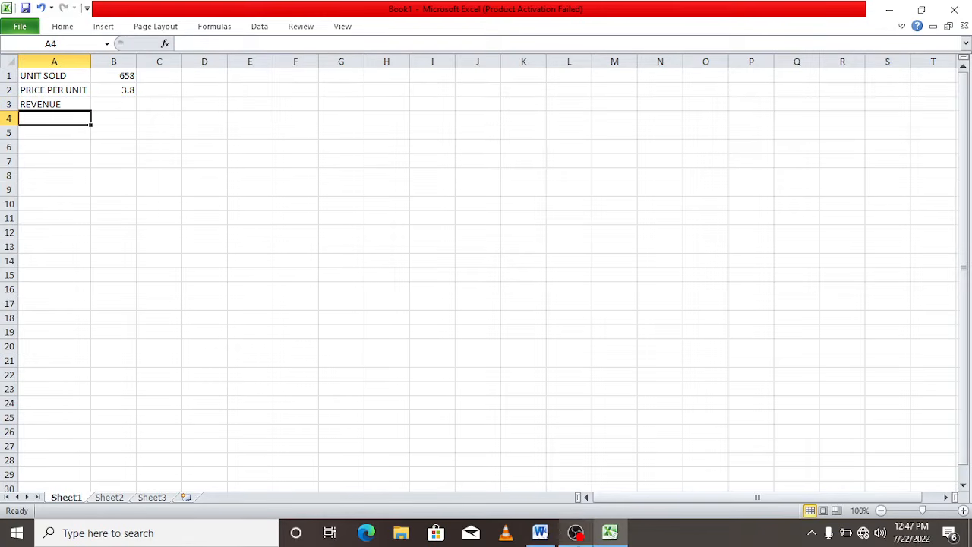
{"action": "left_click", "coordinate": [540, 531]}
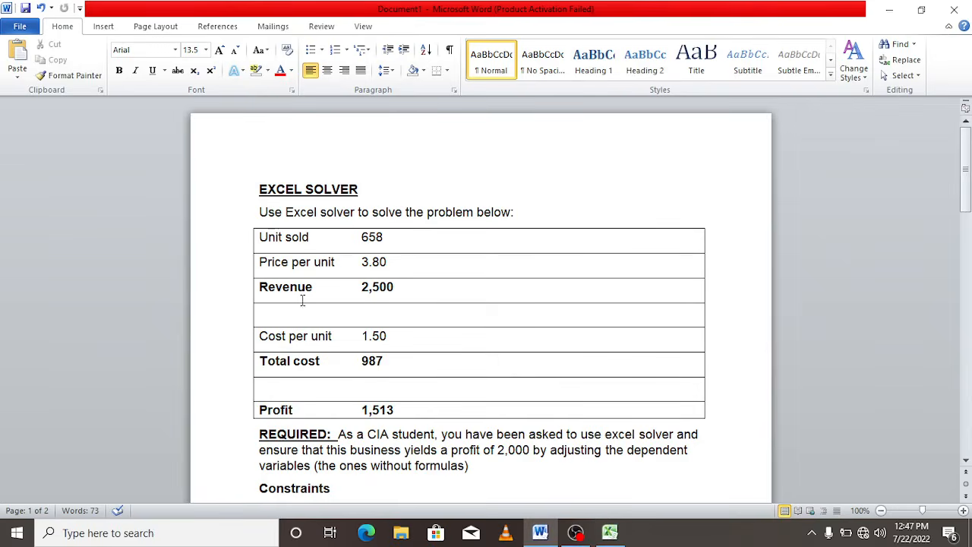
{"action": "left_click", "coordinate": [359, 338]}
{"action": "left_click", "coordinate": [609, 532]}
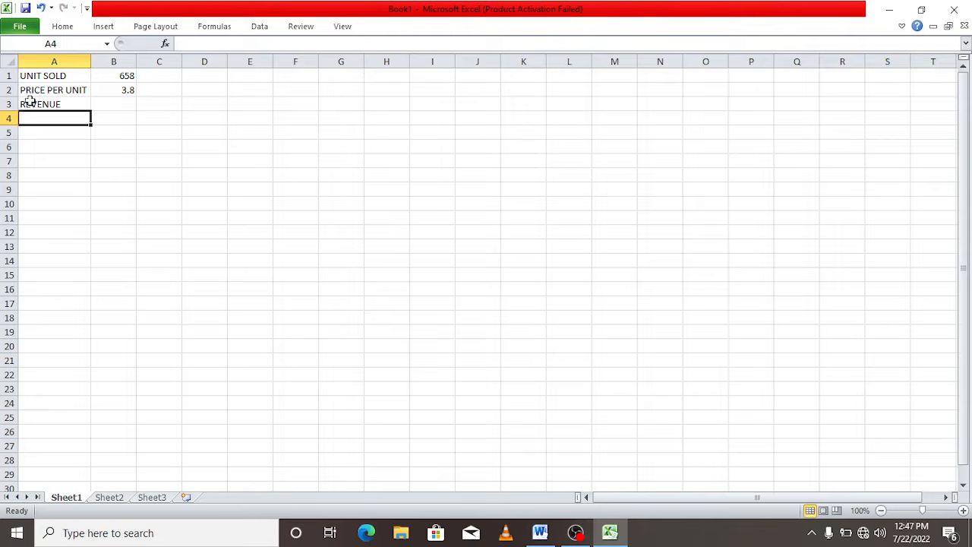
{"action": "type", "text": "COD"}
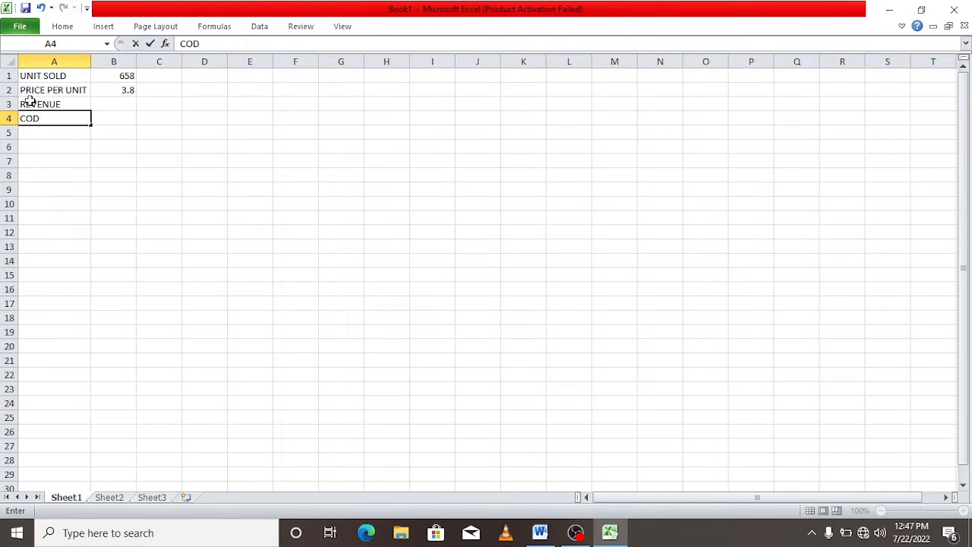
{"action": "key", "text": "BackSpace"}
{"action": "type", "text": "ST PR"}
{"action": "key", "text": "BackSpace"}
{"action": "type", "text": "ER UNIT"}
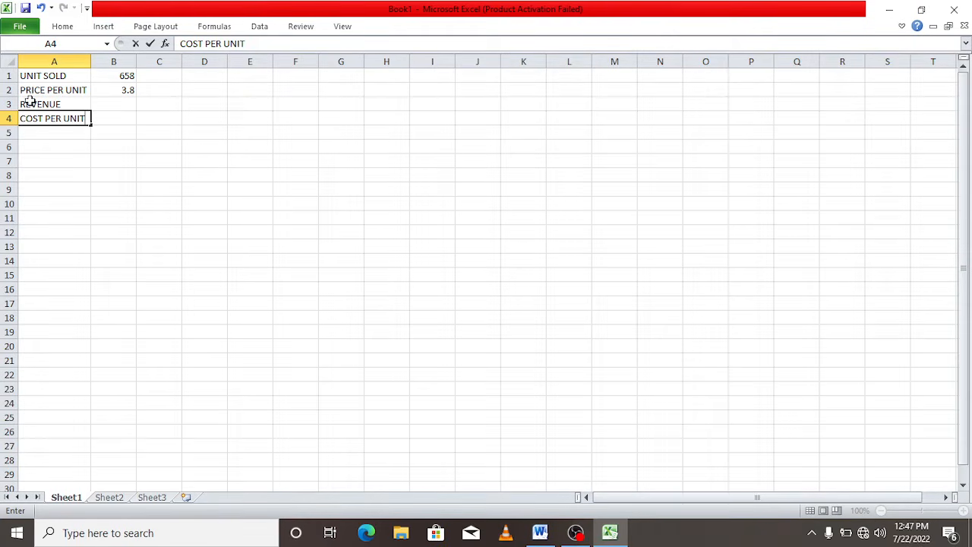
{"action": "left_click", "coordinate": [117, 115]}
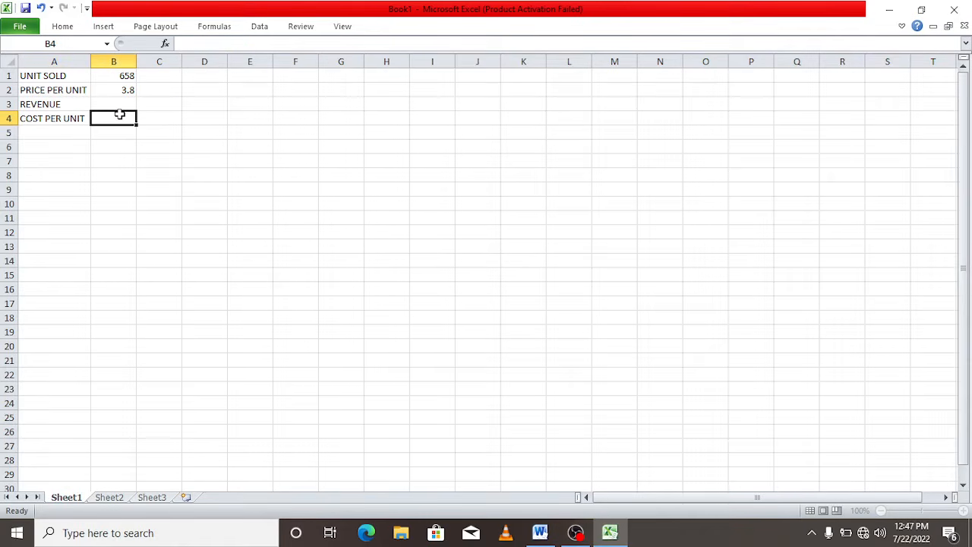
{"action": "type", "text": "1"}
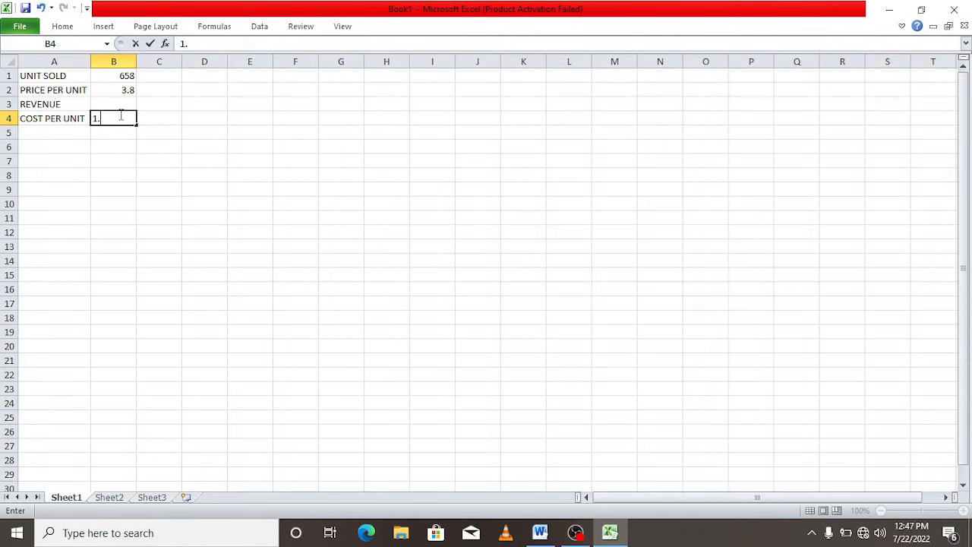
{"action": "type", "text": ".50"}
- Enter the label TOTAL COST in A5 and the label PROFIT in A6
{"action": "left_click", "coordinate": [57, 132]}
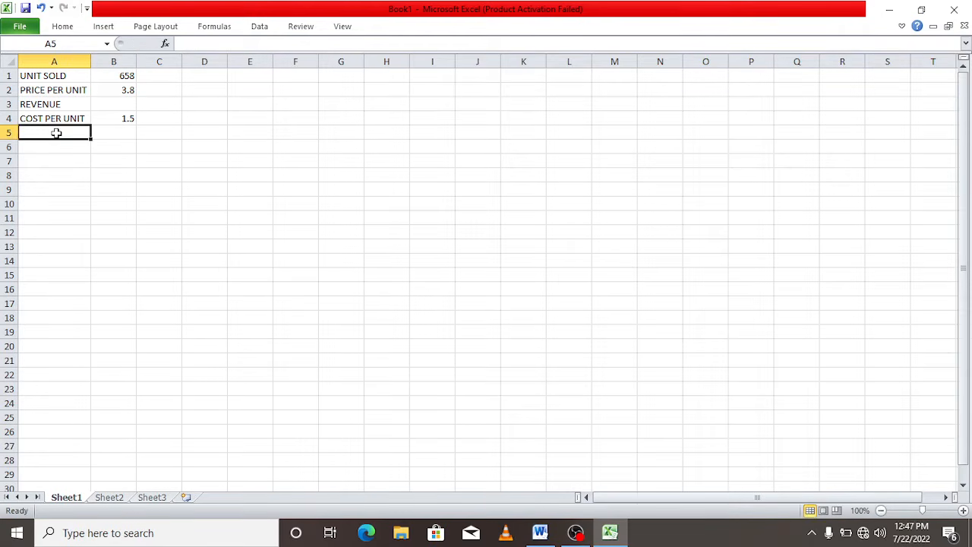
{"action": "type", "text": "TP"}
{"action": "key", "text": "BackSpace"}
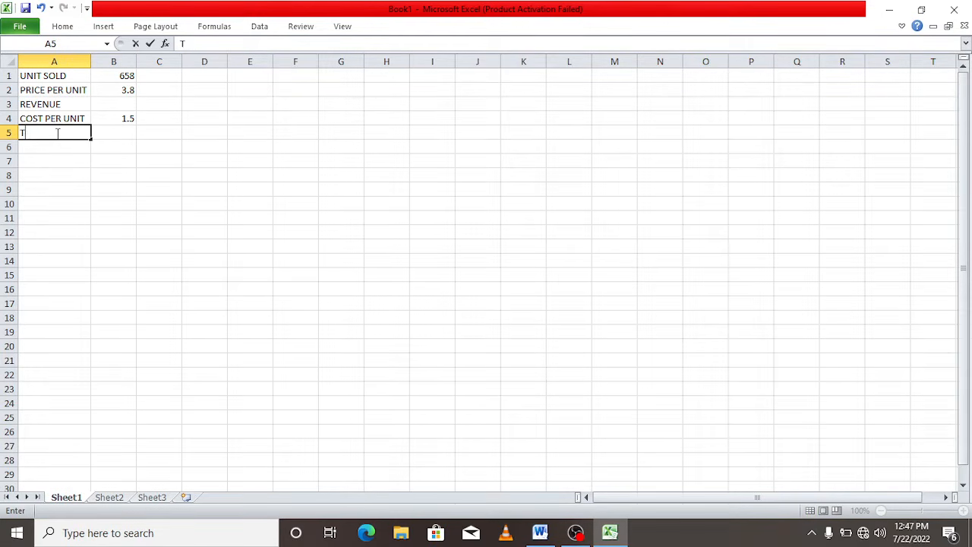
{"action": "type", "text": "OTAL COST"}
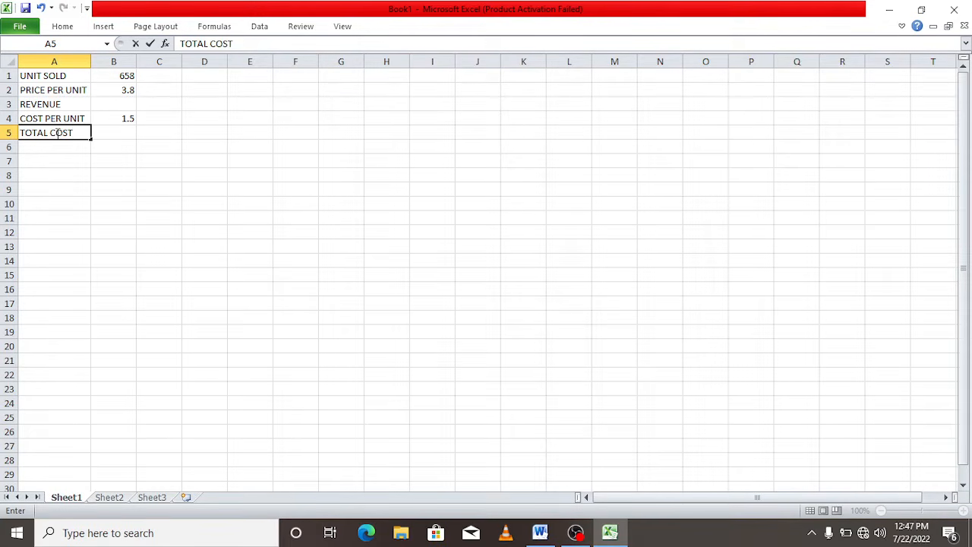
{"action": "left_click", "coordinate": [43, 148]}
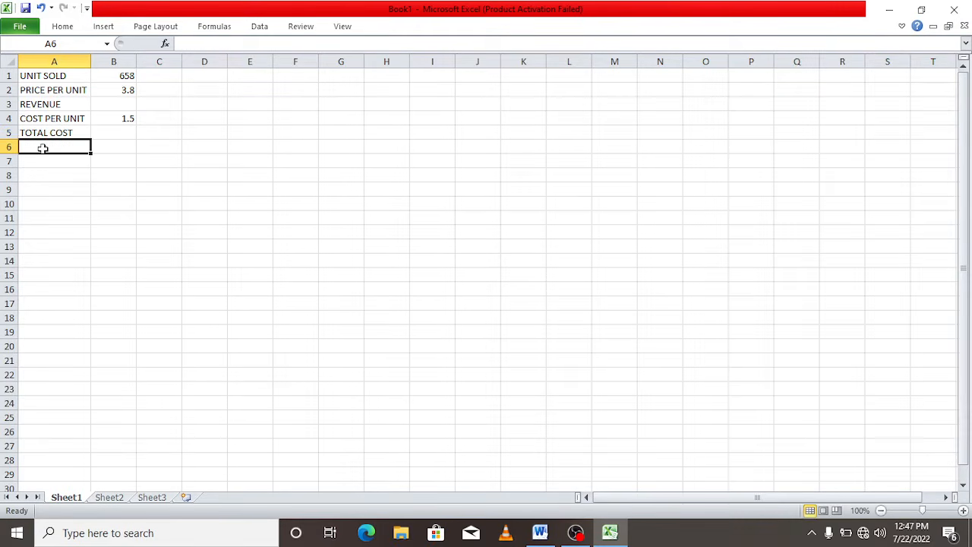
{"action": "type", "text": "PRI"}
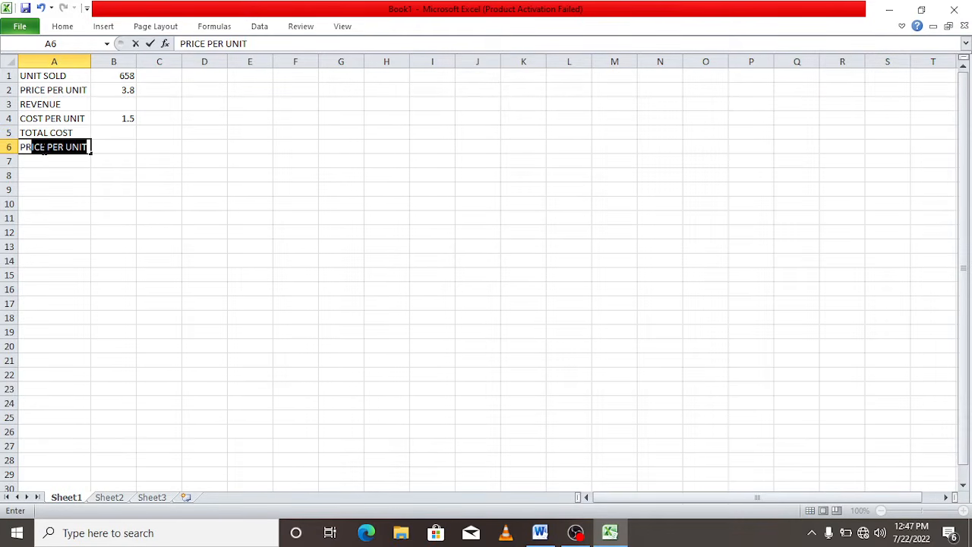
{"action": "type", "text": "OFI"}
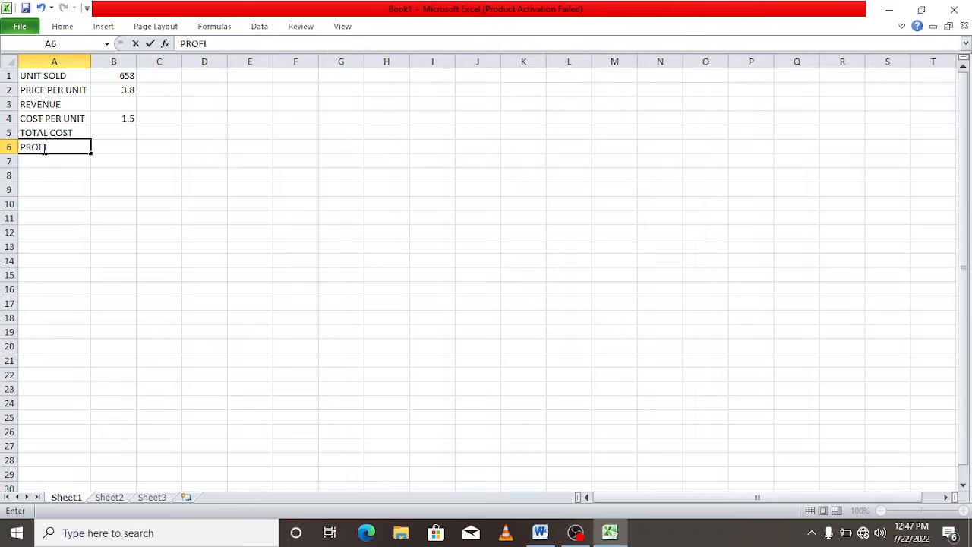
{"action": "type", "text": "T"}
- Set the font size of A1:B6 to 24 and auto-fit column A to the enlarged labels
{"action": "left_click", "coordinate": [53, 76]}
{"action": "left_click_drag", "start_coordinate": [53, 76], "coordinate": [119, 143]}
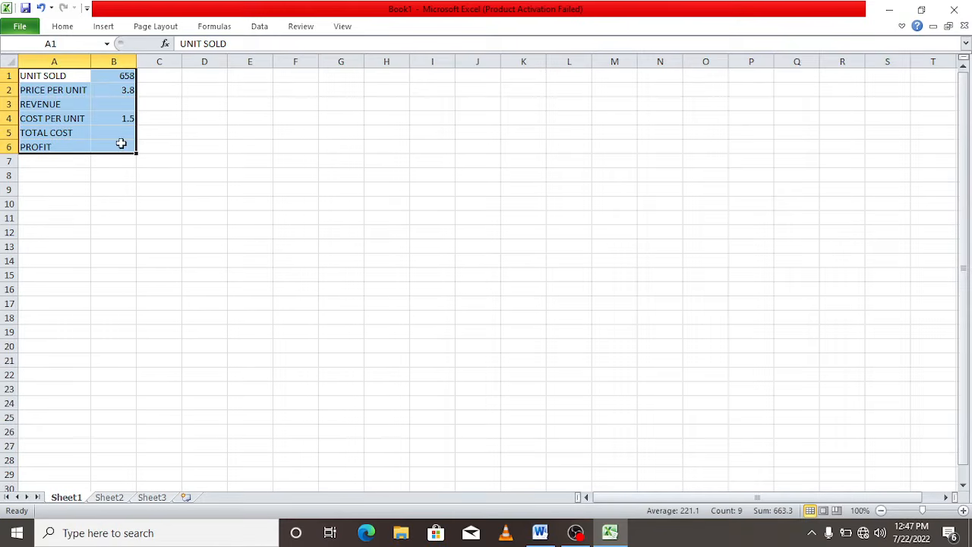
{"action": "left_click", "coordinate": [62, 26]}
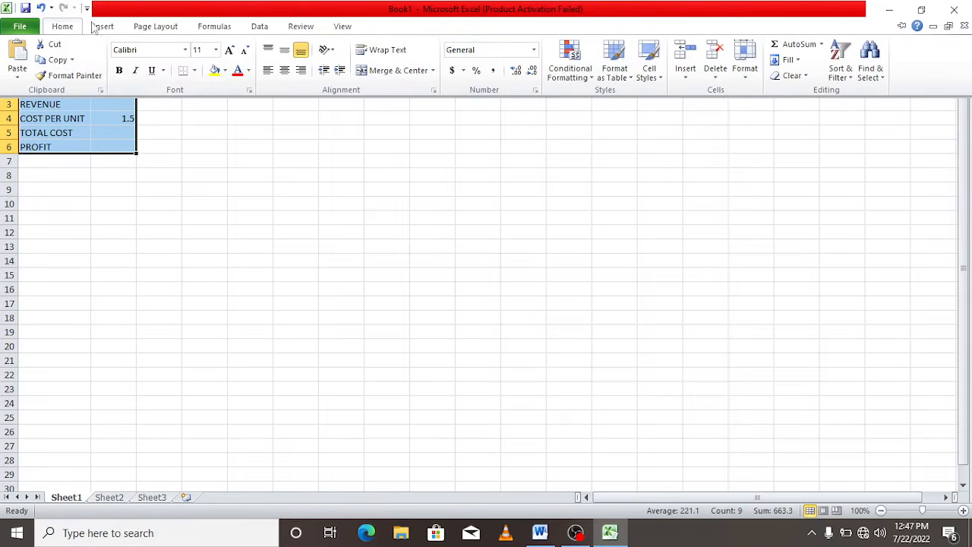
{"action": "left_click", "coordinate": [215, 50]}
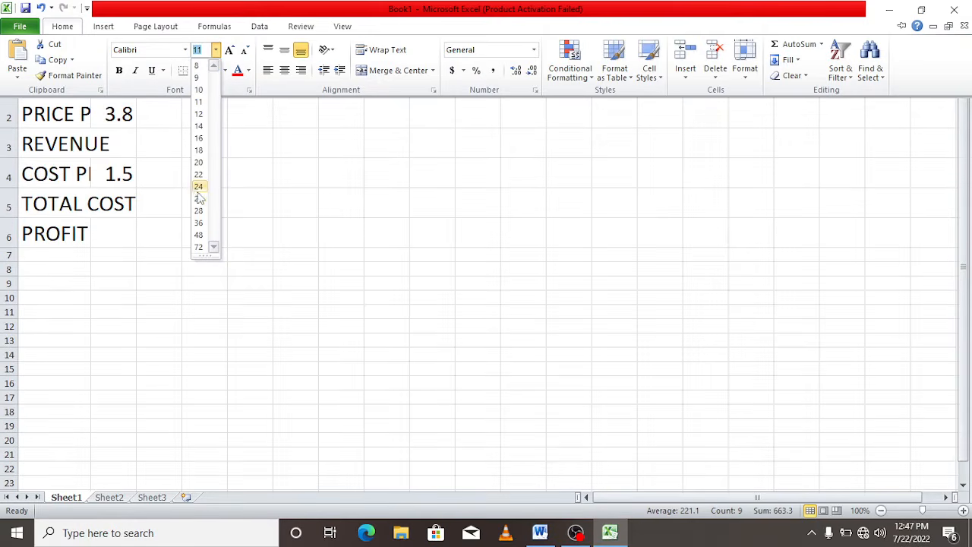
{"action": "left_click", "coordinate": [199, 186]}
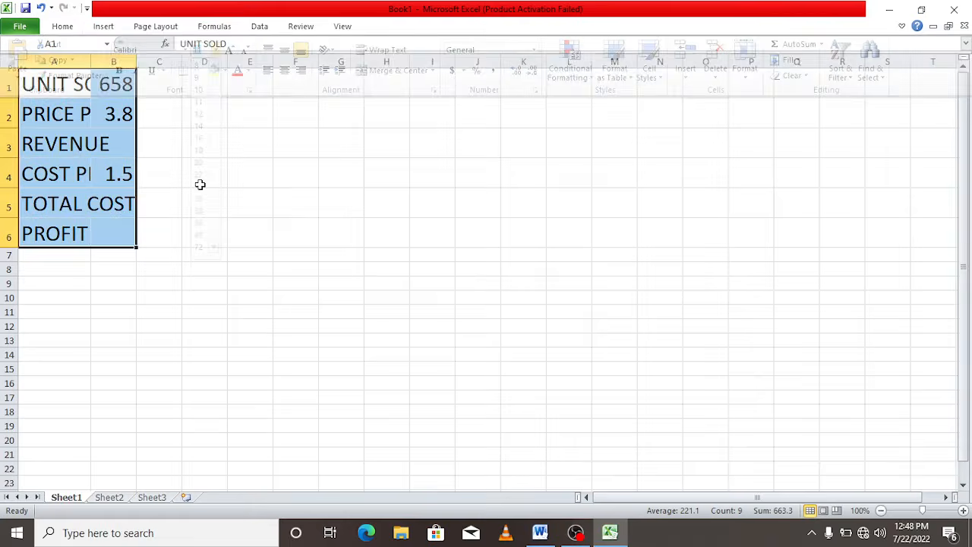
{"action": "double_click", "coordinate": [90, 58]}
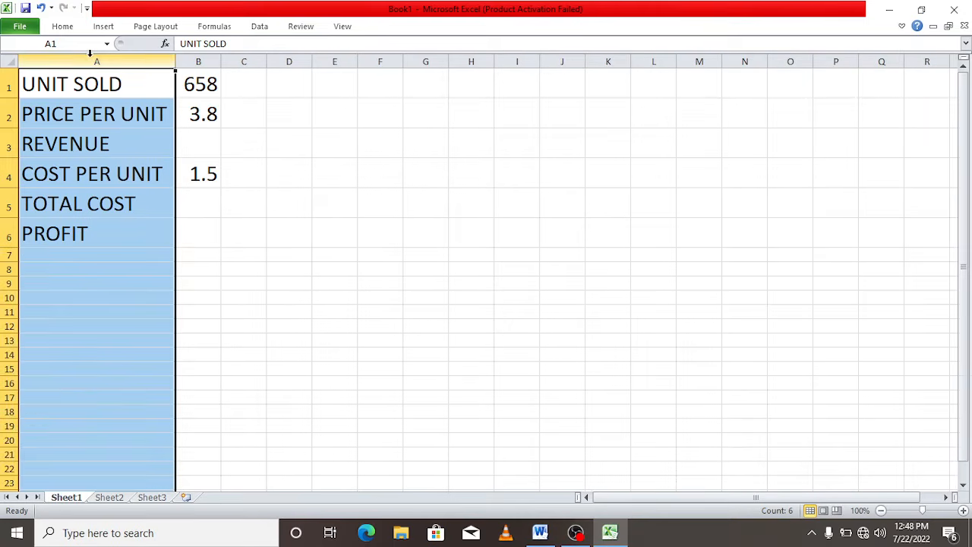
- Calculate the revenue in B3 with a formula multiplying units sold by price per unit, =B1*B2
{"action": "left_click", "coordinate": [202, 199]}
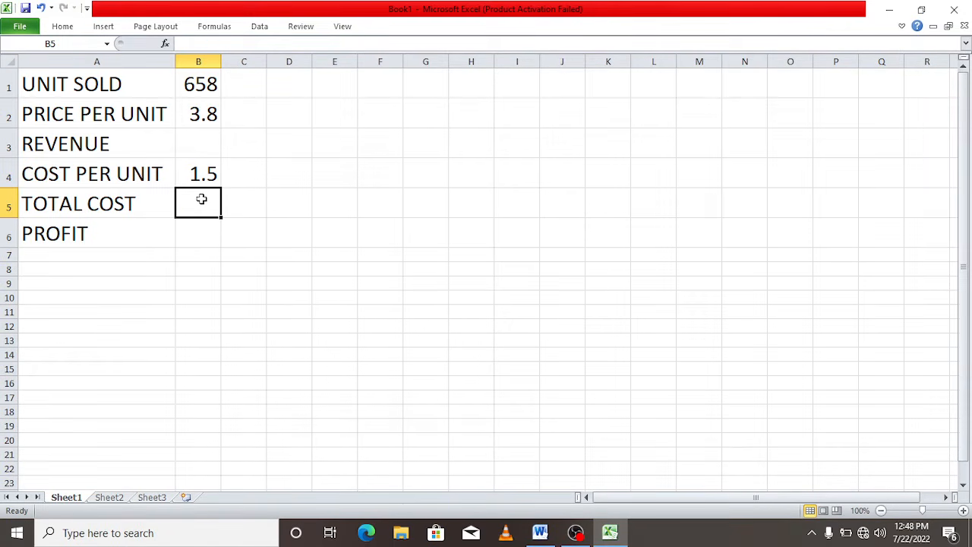
{"action": "left_click", "coordinate": [200, 133]}
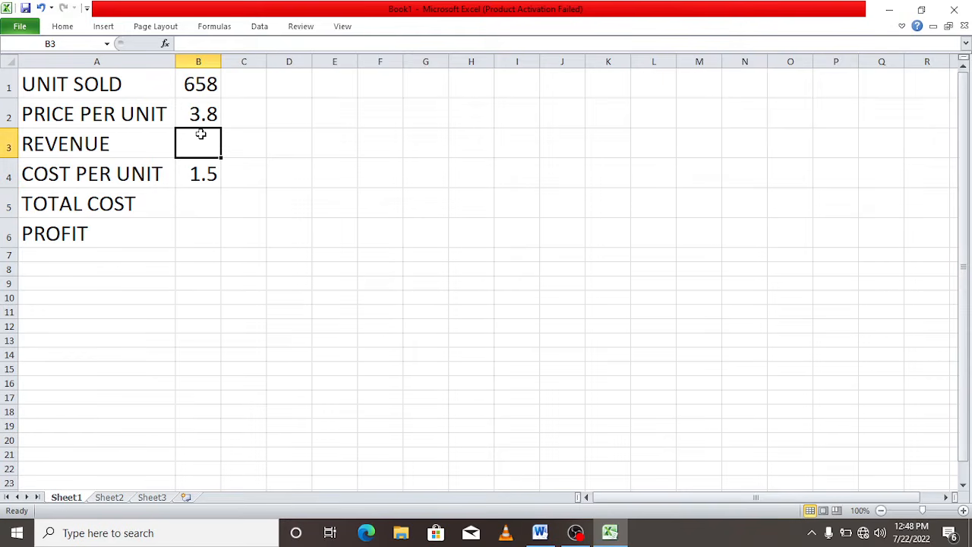
{"action": "type", "text": "="}
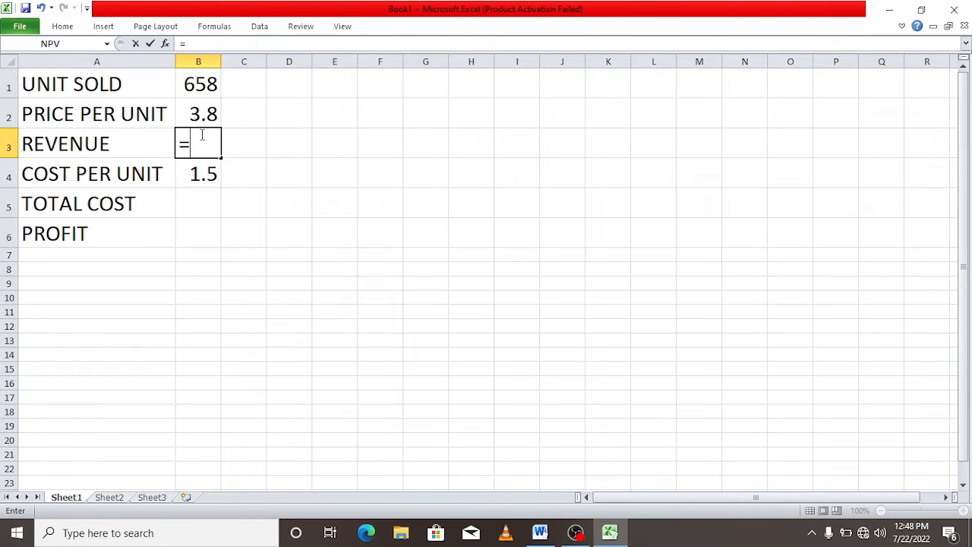
{"action": "left_click", "coordinate": [200, 91]}
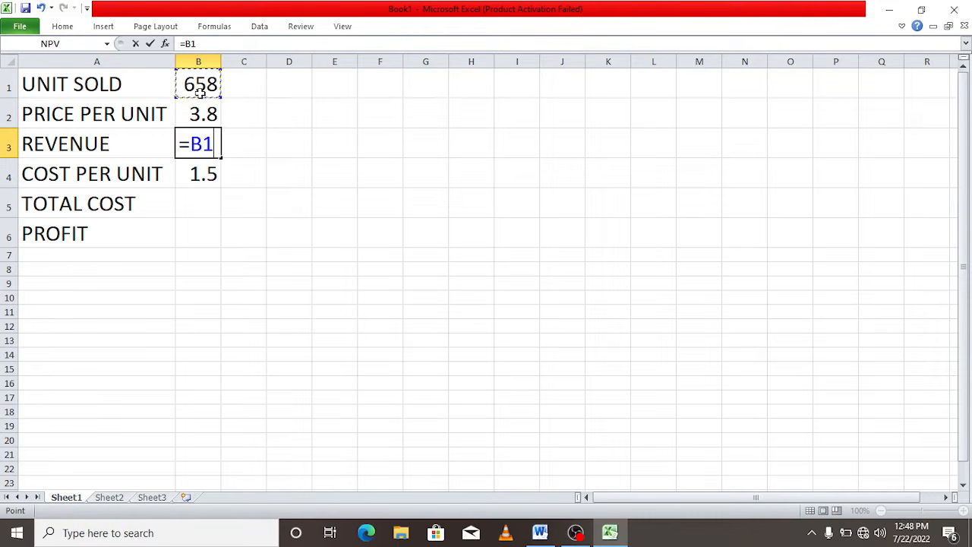
{"action": "type", "text": "*"}
{"action": "left_click", "coordinate": [200, 114]}
{"action": "key", "text": "Return"}
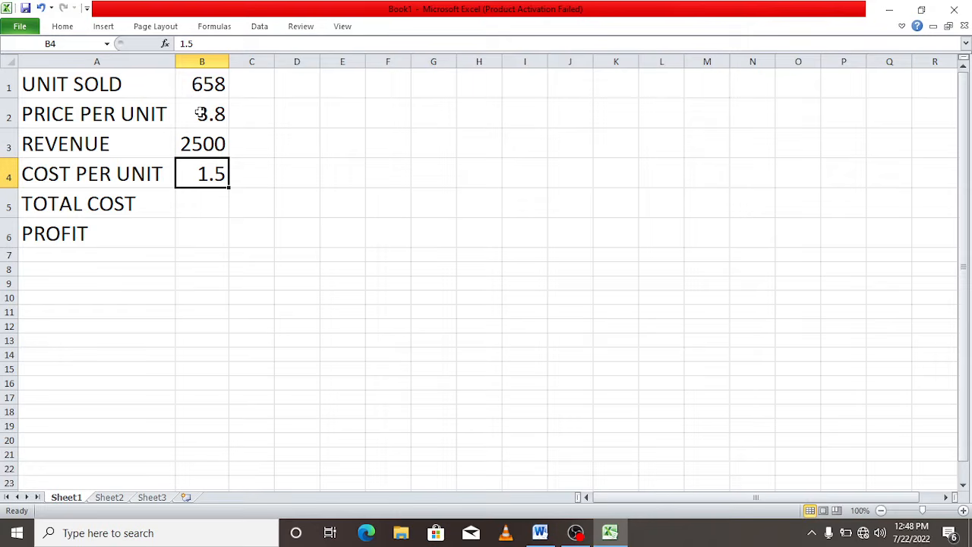
- Compare the calculated revenue with the Revenue figure in the Word table and return to the Excel sheet
{"action": "left_click", "coordinate": [537, 534]}
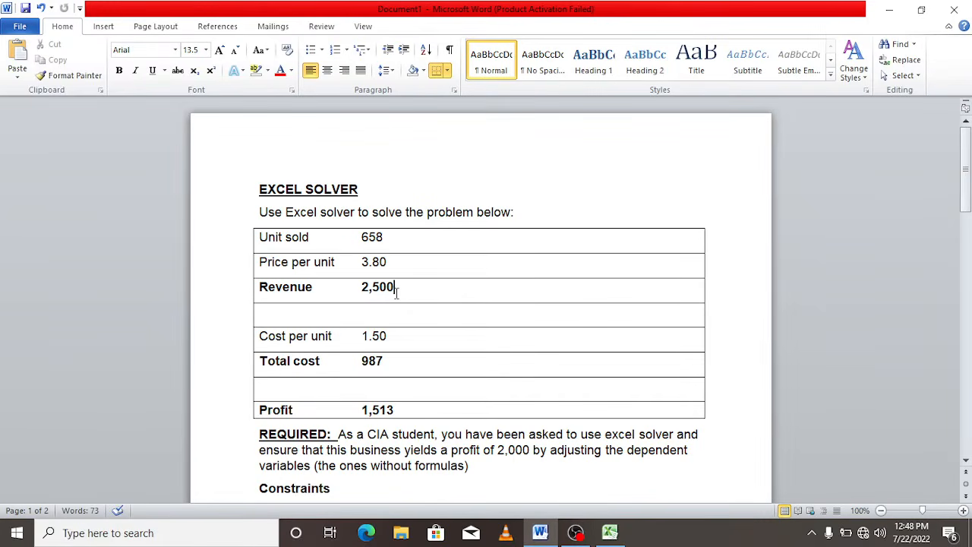
{"action": "left_click_drag", "start_coordinate": [396, 293], "coordinate": [356, 287]}
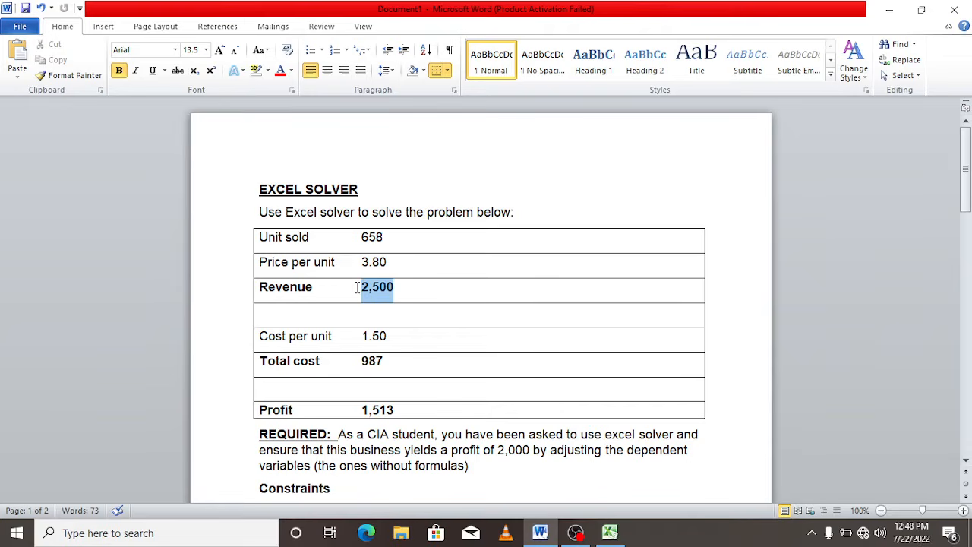
{"action": "left_click", "coordinate": [612, 534]}
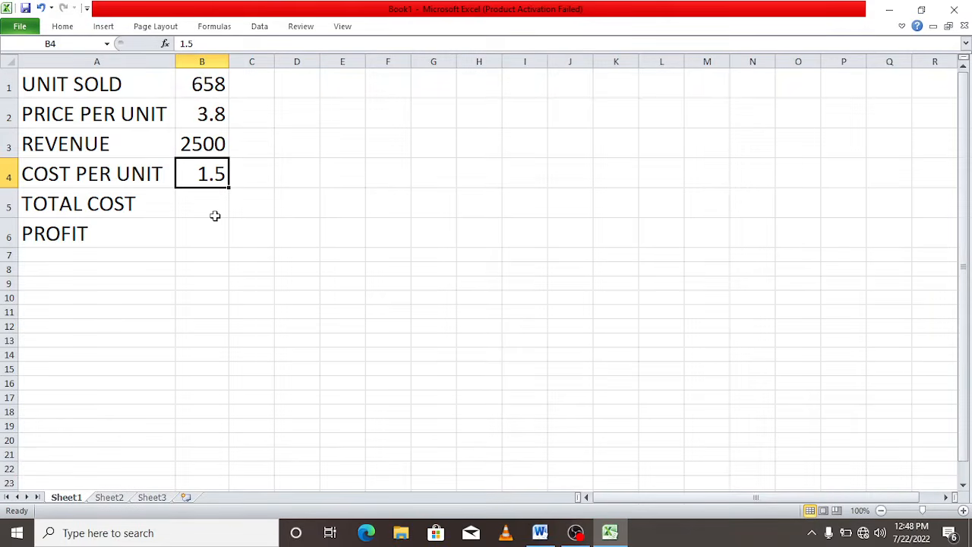
- Calculate the total cost in B5 with a formula multiplying units sold by cost per unit, =B1*B4
{"action": "left_click", "coordinate": [195, 201]}
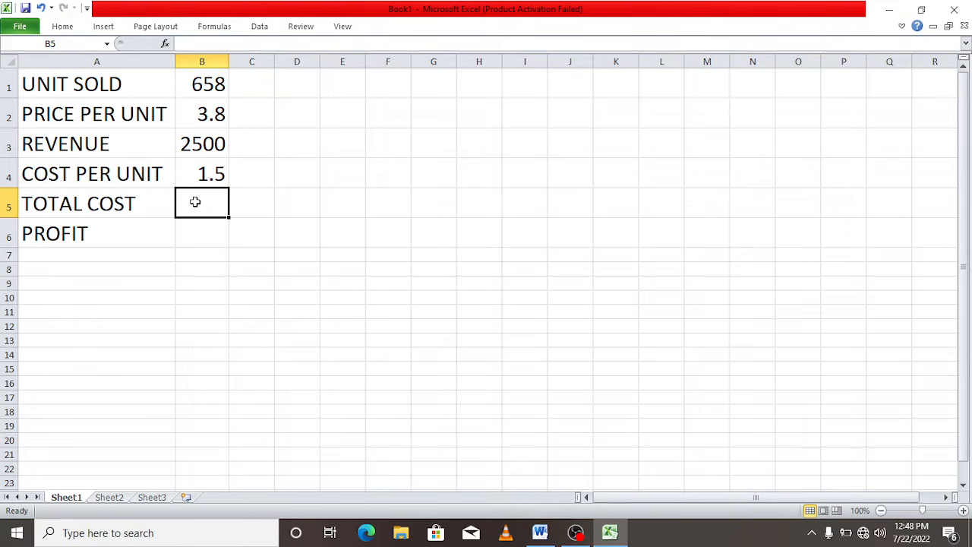
{"action": "type", "text": "="}
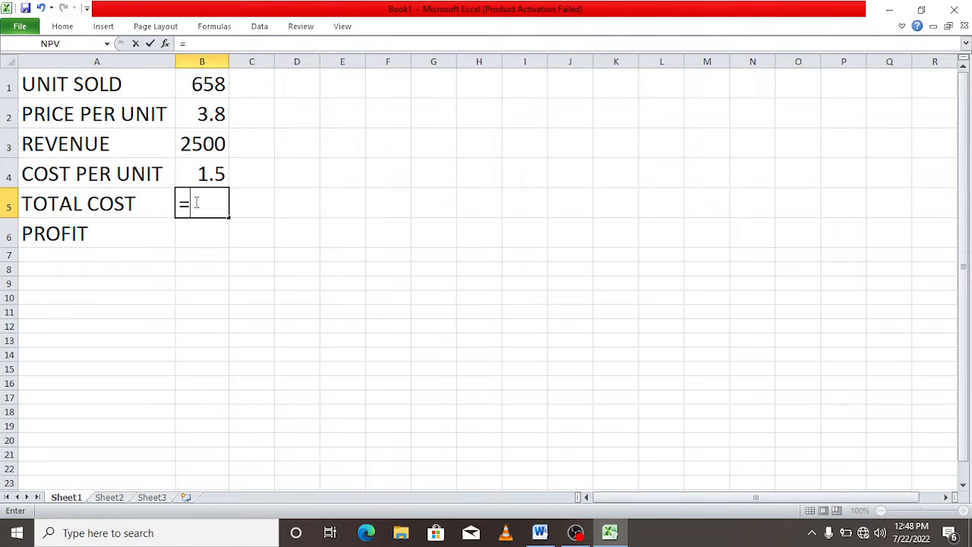
{"action": "left_click", "coordinate": [205, 89]}
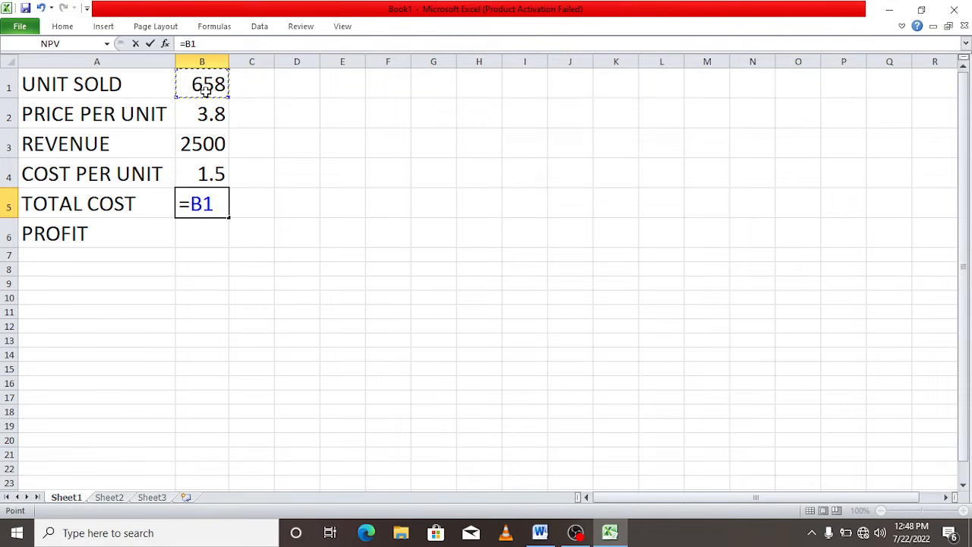
{"action": "type", "text": "*"}
{"action": "left_click", "coordinate": [196, 174]}
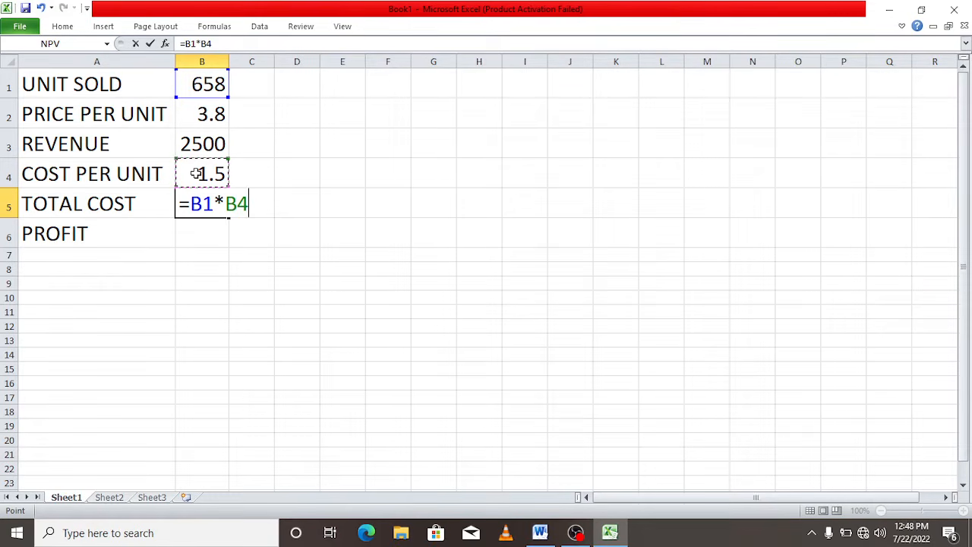
{"action": "key", "text": "Return"}
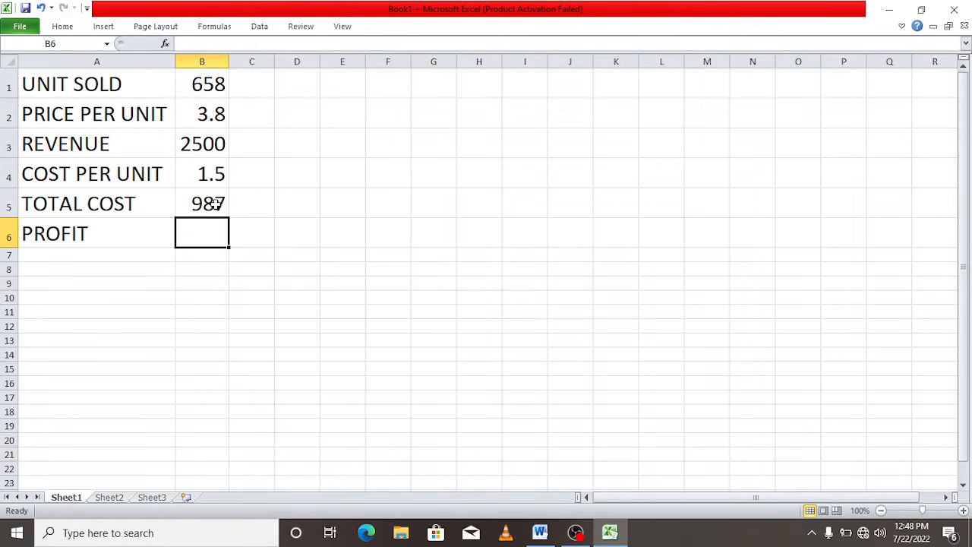
- Compare the calculated total cost with the Total cost figure in the Word table and return to the Excel sheet
{"action": "left_click", "coordinate": [540, 533]}
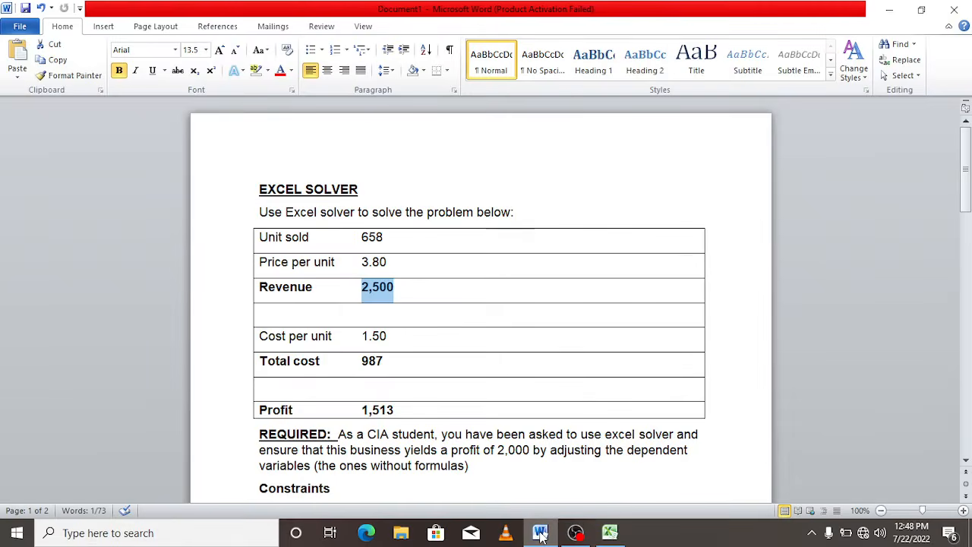
{"action": "left_click", "coordinate": [385, 360]}
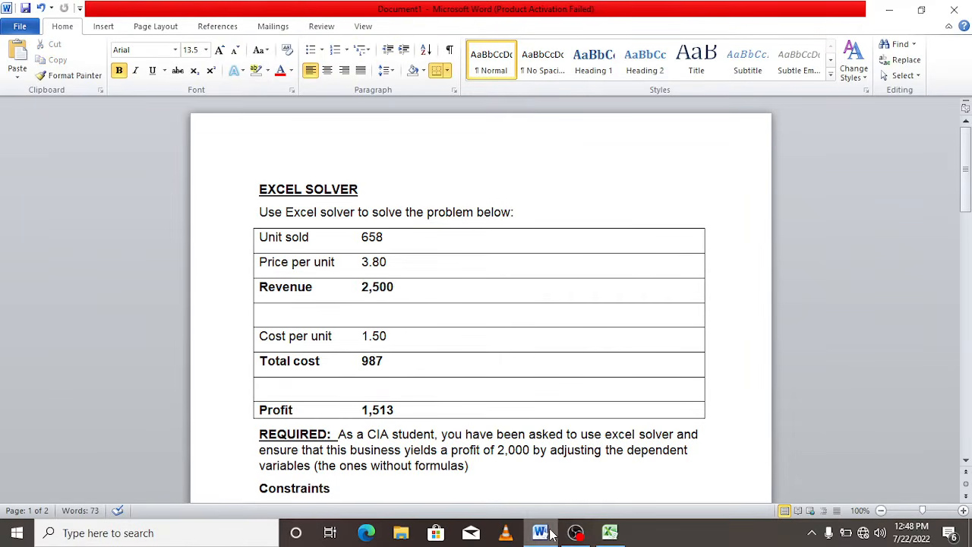
{"action": "left_click", "coordinate": [610, 532]}
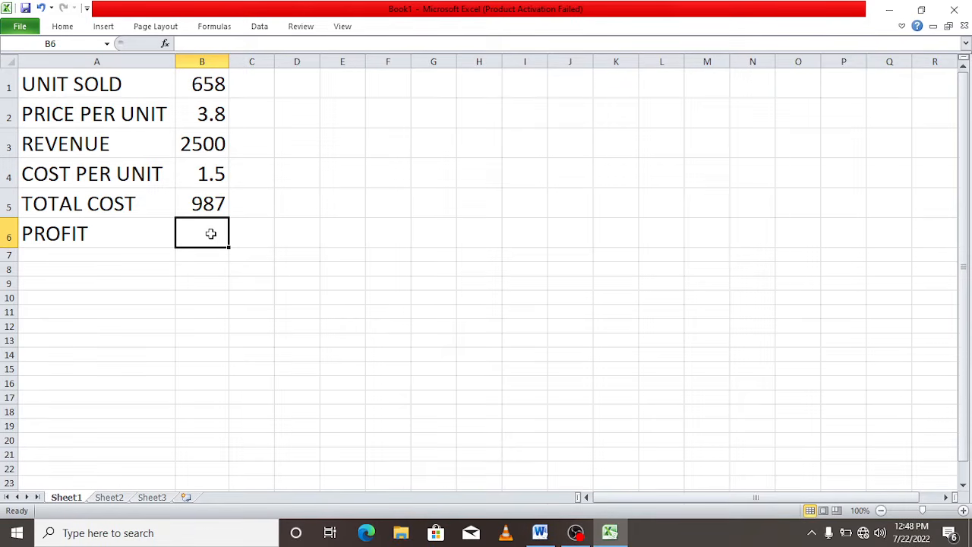
- Calculate the profit in B6 with a formula subtracting total cost from revenue, =B3-B5
{"action": "type", "text": "="}
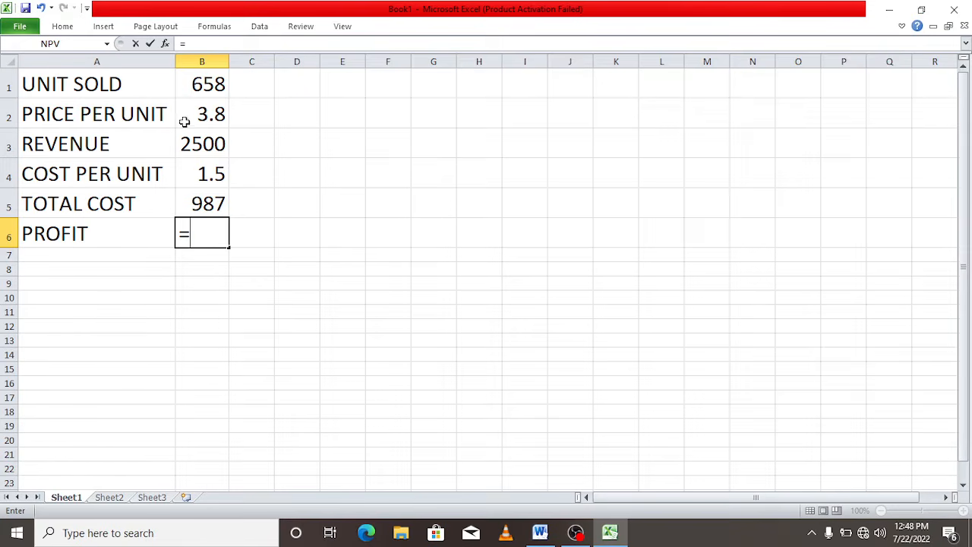
{"action": "left_click", "coordinate": [202, 143]}
{"action": "type", "text": "-"}
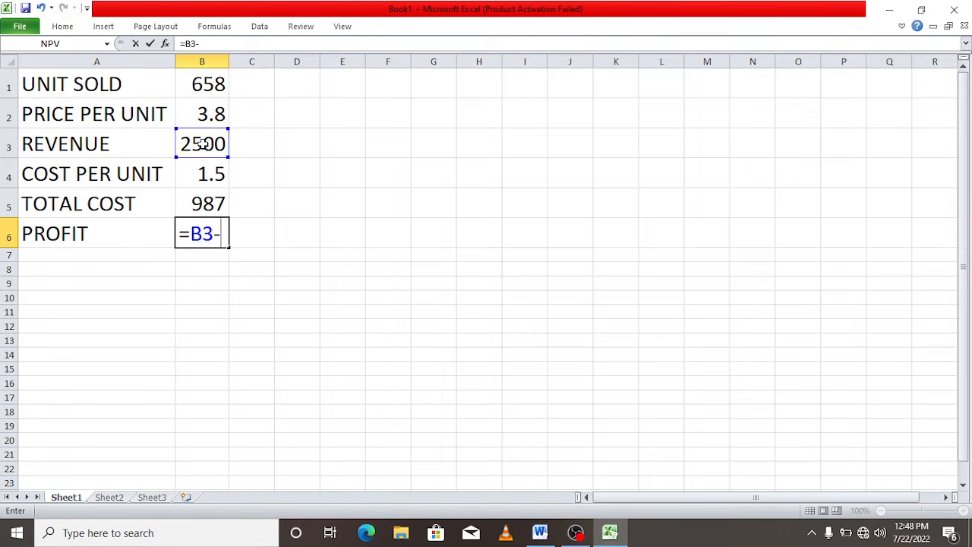
{"action": "left_click", "coordinate": [207, 202]}
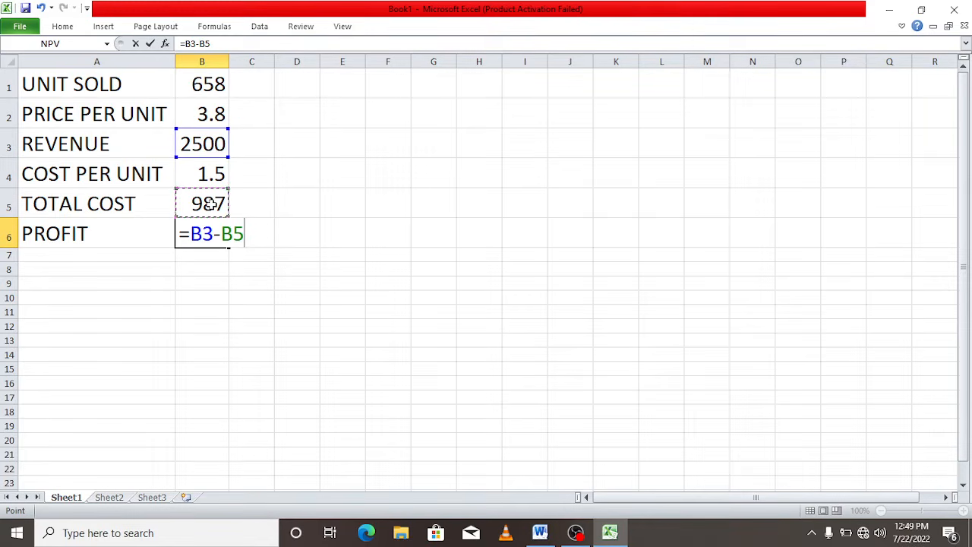
{"action": "key", "text": "Return"}
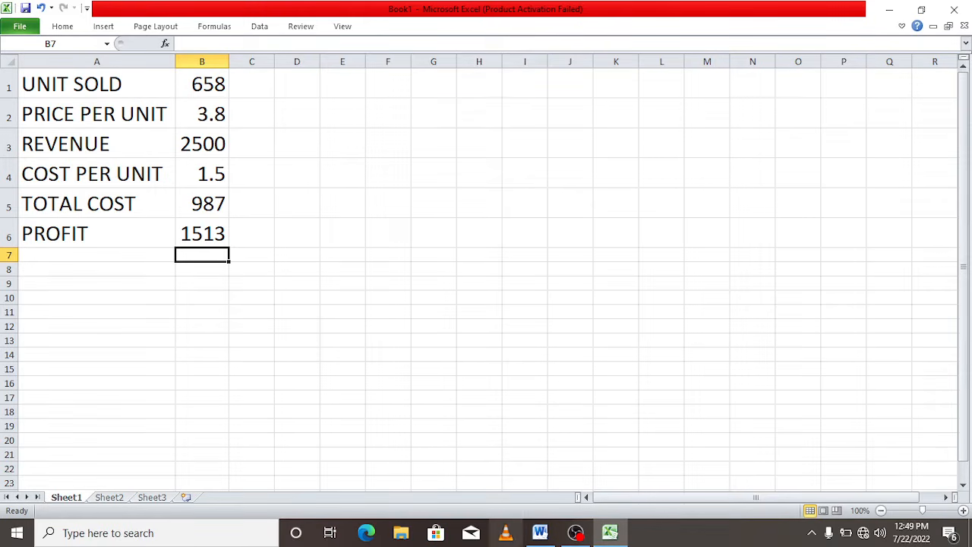
- Check the Profit figure and read the REQUIRED paragraph about the target profit in the Word document, and return to Excel
{"action": "left_click", "coordinate": [542, 532]}
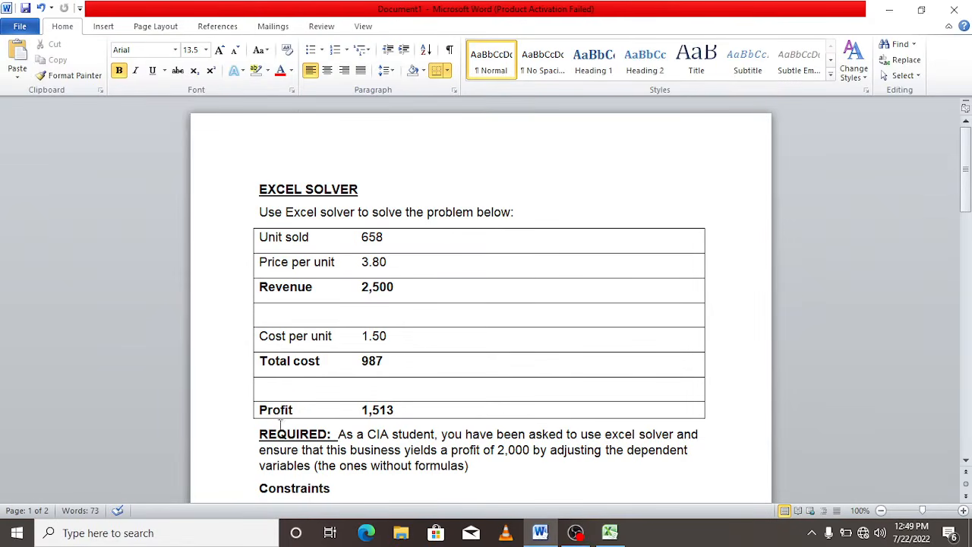
{"action": "left_click", "coordinate": [345, 434]}
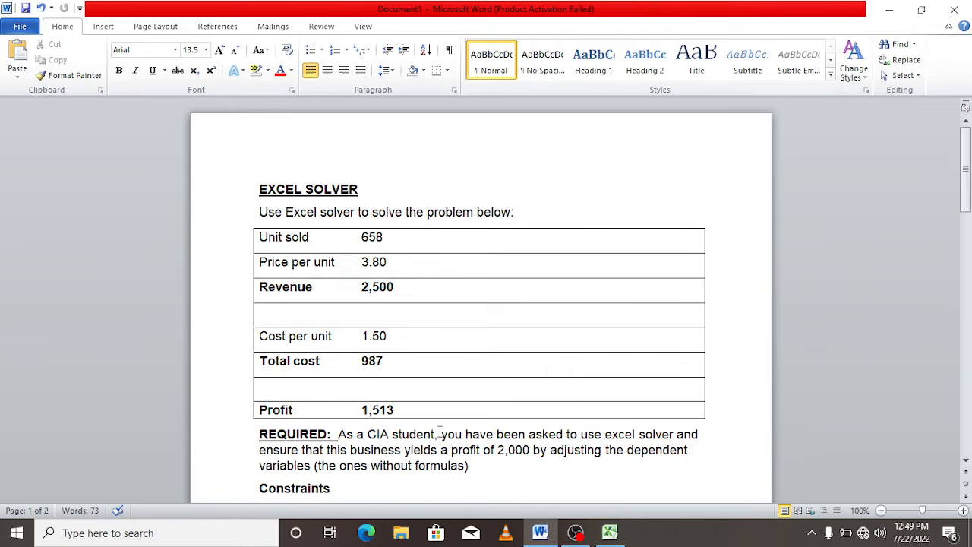
{"action": "left_click_drag", "start_coordinate": [408, 450], "coordinate": [521, 458]}
{"action": "left_click", "coordinate": [404, 450]}
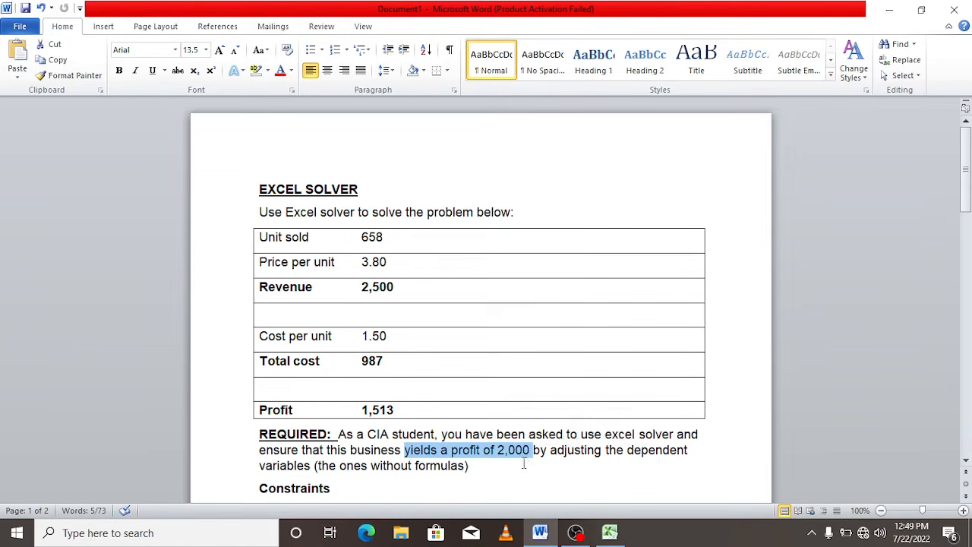
{"action": "left_click", "coordinate": [521, 469]}
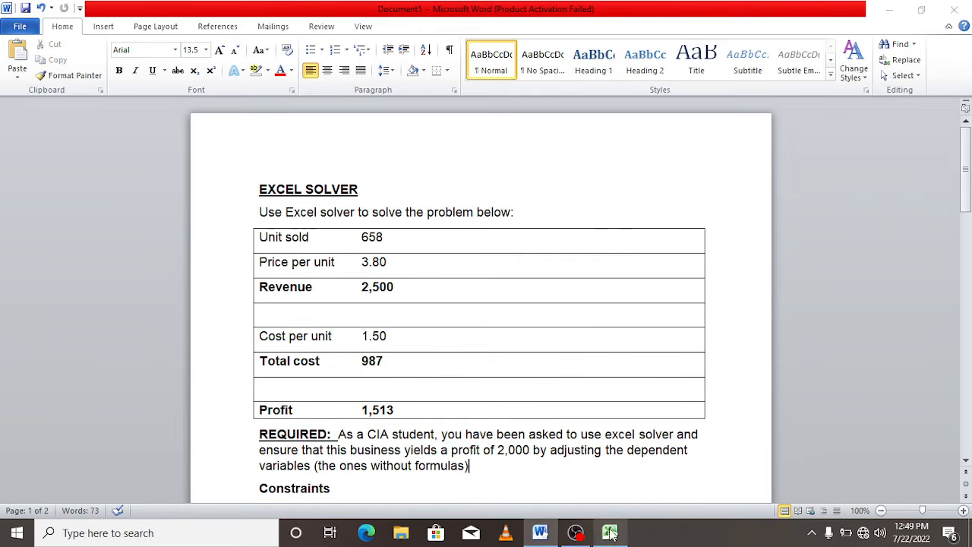
{"action": "left_click", "coordinate": [610, 532]}
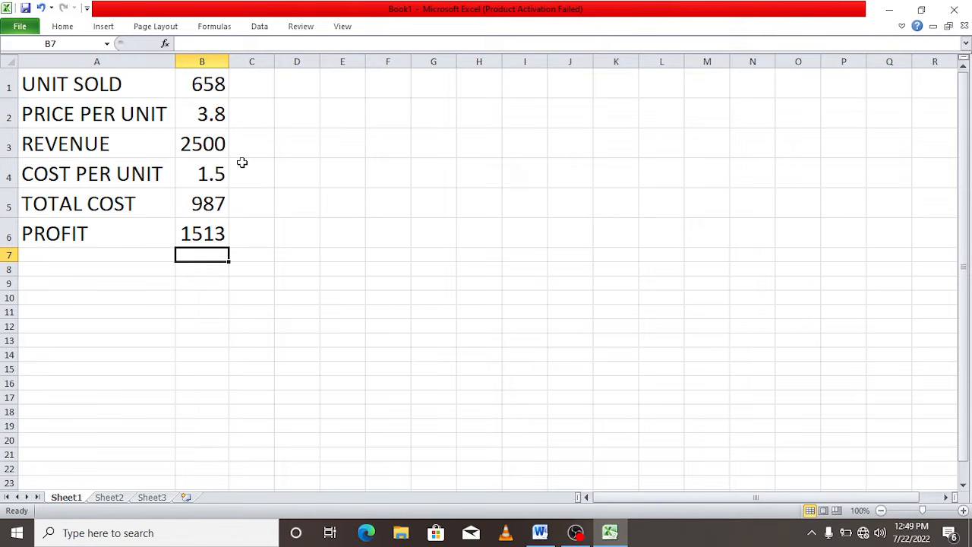
- Make sure the Solver Add-in is enabled in Excel's list of available add-ins
{"action": "left_click", "coordinate": [261, 27]}
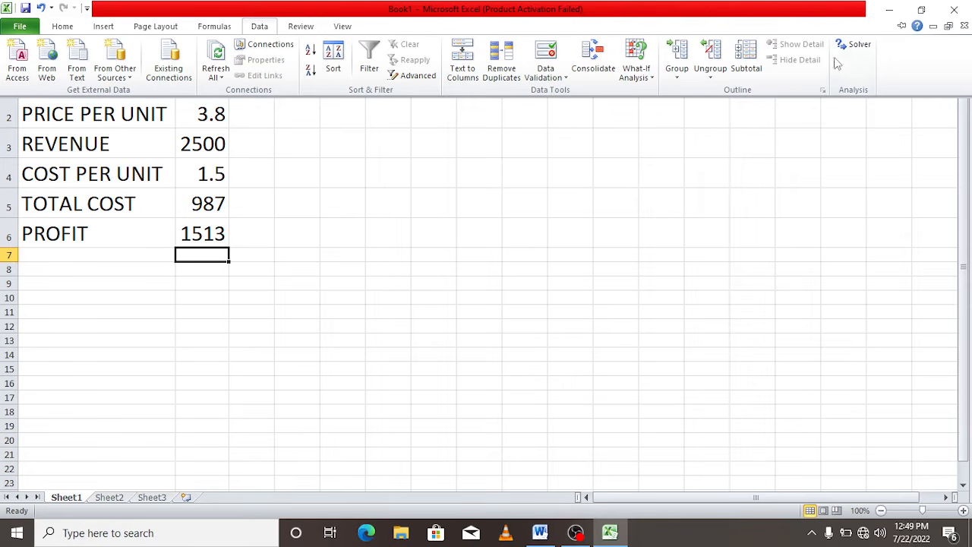
{"action": "left_click", "coordinate": [246, 176]}
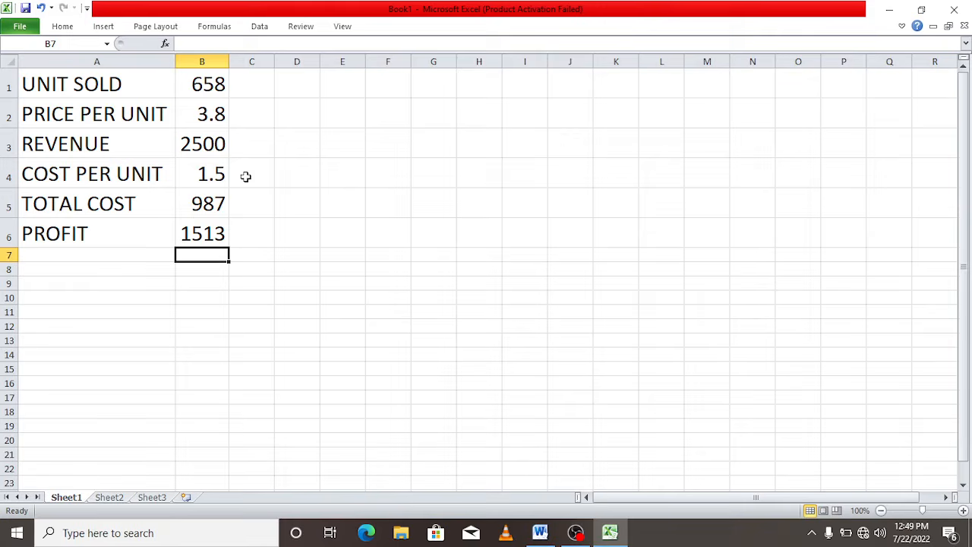
{"action": "left_click", "coordinate": [14, 31]}
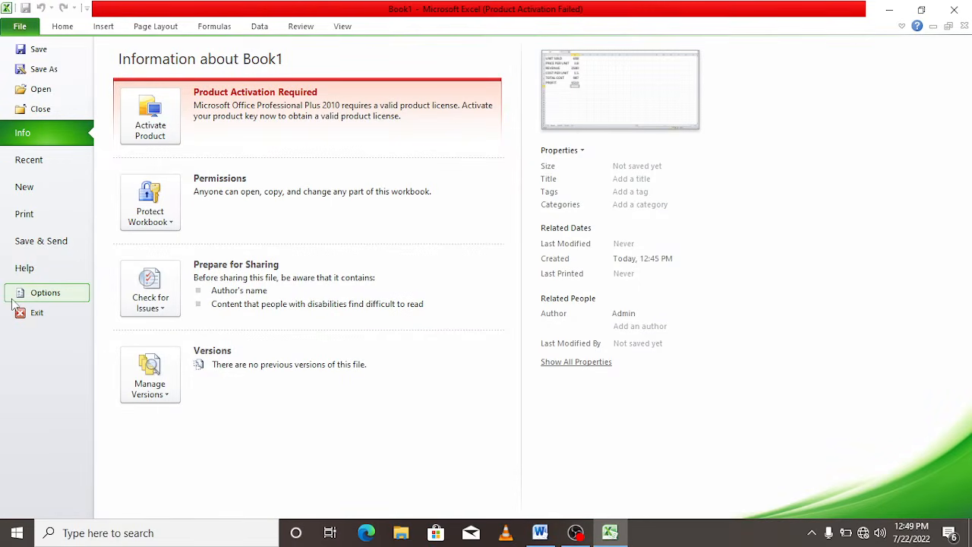
{"action": "left_click", "coordinate": [42, 294]}
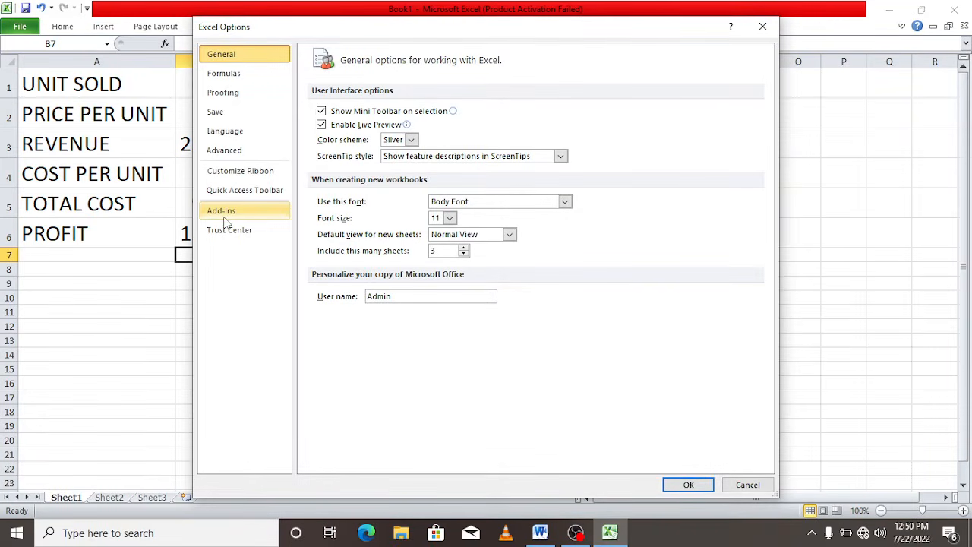
{"action": "left_click", "coordinate": [224, 220]}
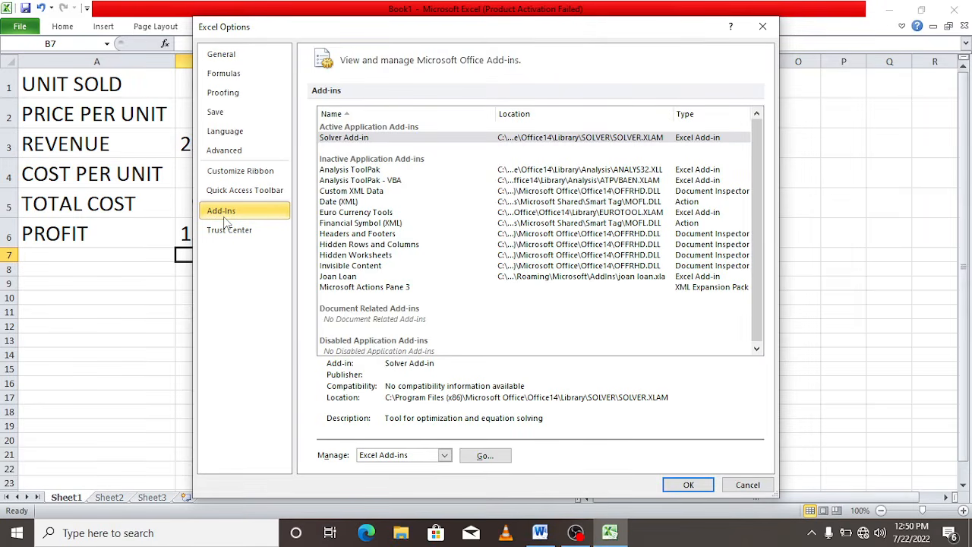
{"action": "left_click", "coordinate": [366, 139]}
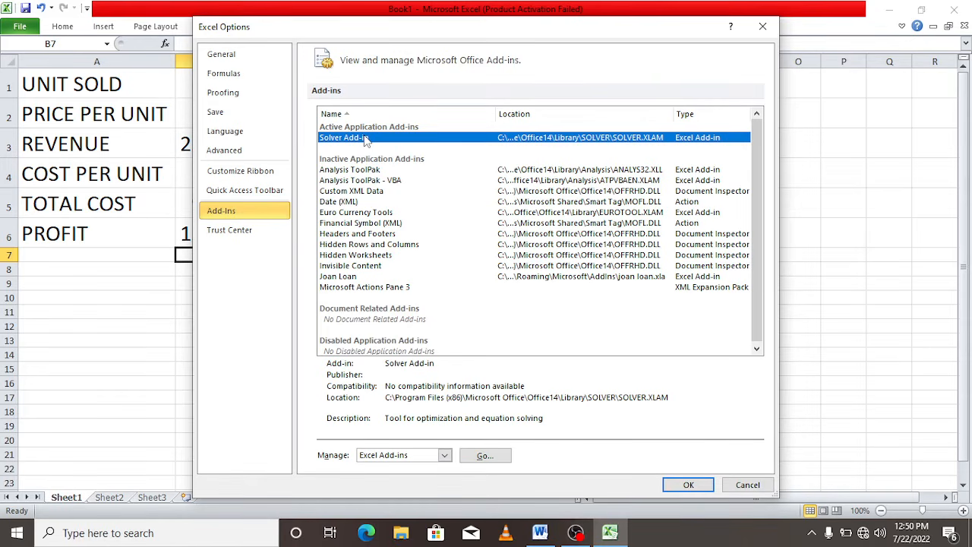
{"action": "left_click", "coordinate": [485, 455]}
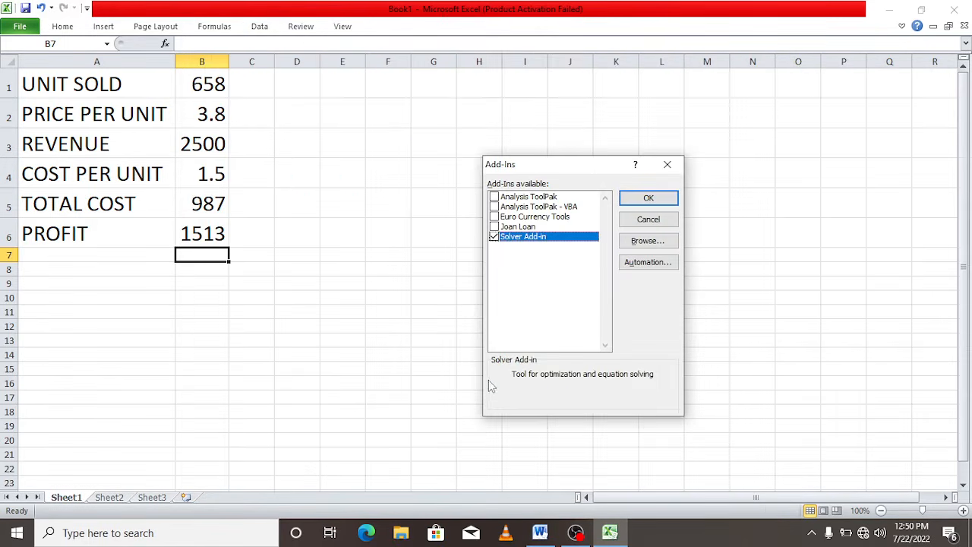
{"action": "left_click", "coordinate": [495, 237]}
{"action": "left_click", "coordinate": [656, 198]}
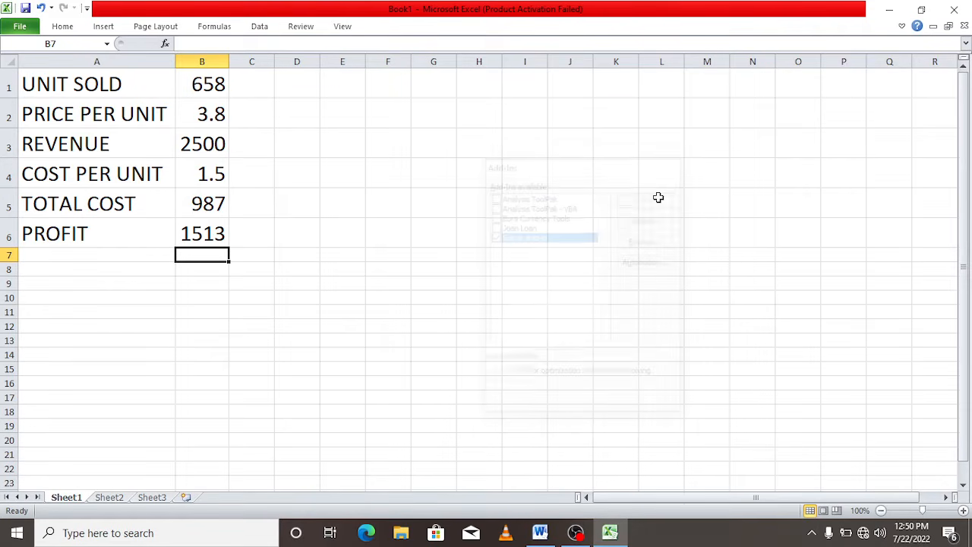
- Open the Solver parameters for the sales and profit sheet
{"action": "left_click", "coordinate": [259, 27]}
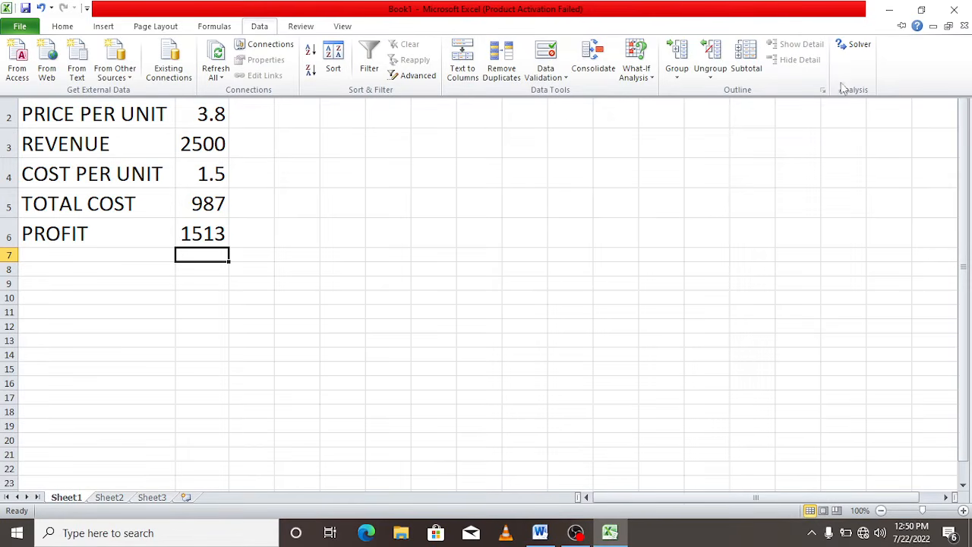
{"action": "left_click", "coordinate": [858, 47]}
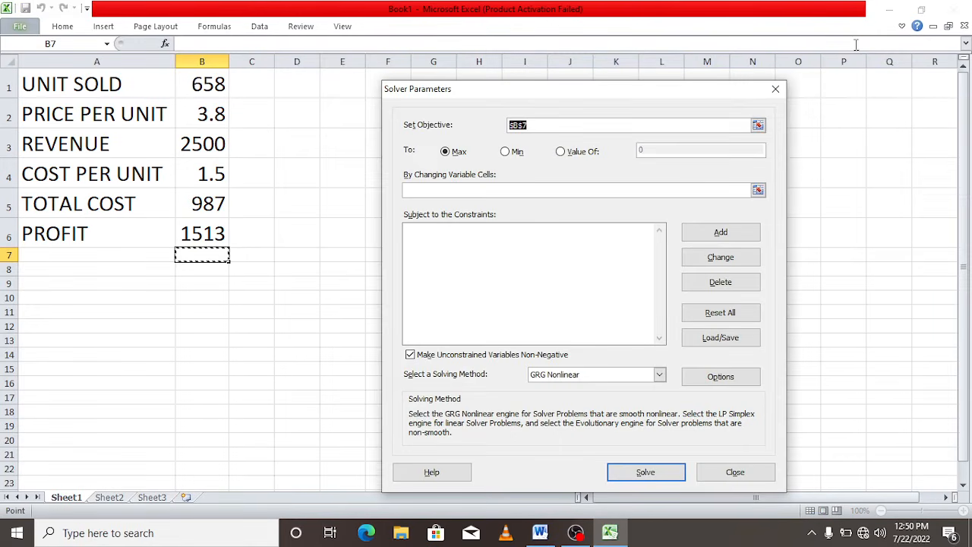
{"action": "left_click", "coordinate": [539, 125]}
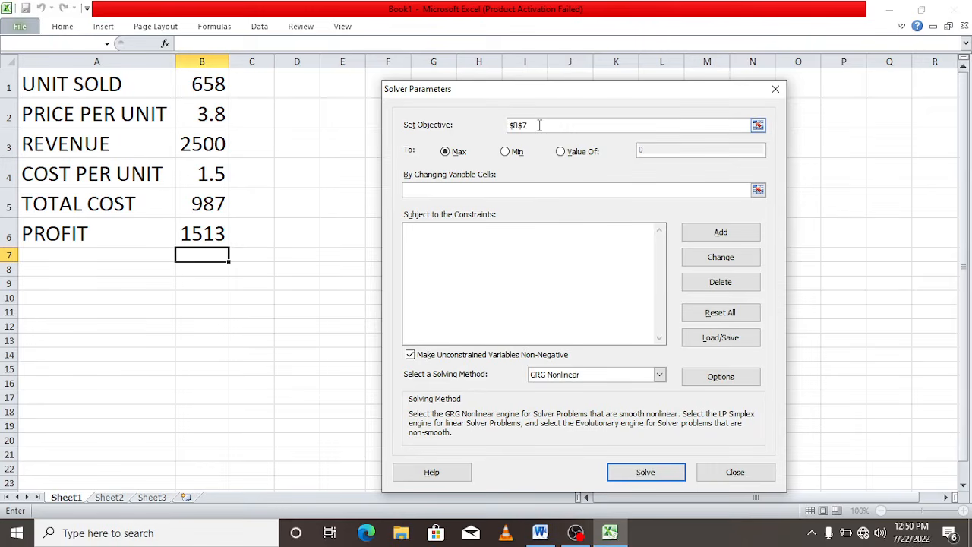
- Review the Constraints section of the Word document and return to the Solver parameters in Excel
{"action": "left_click", "coordinate": [539, 531]}
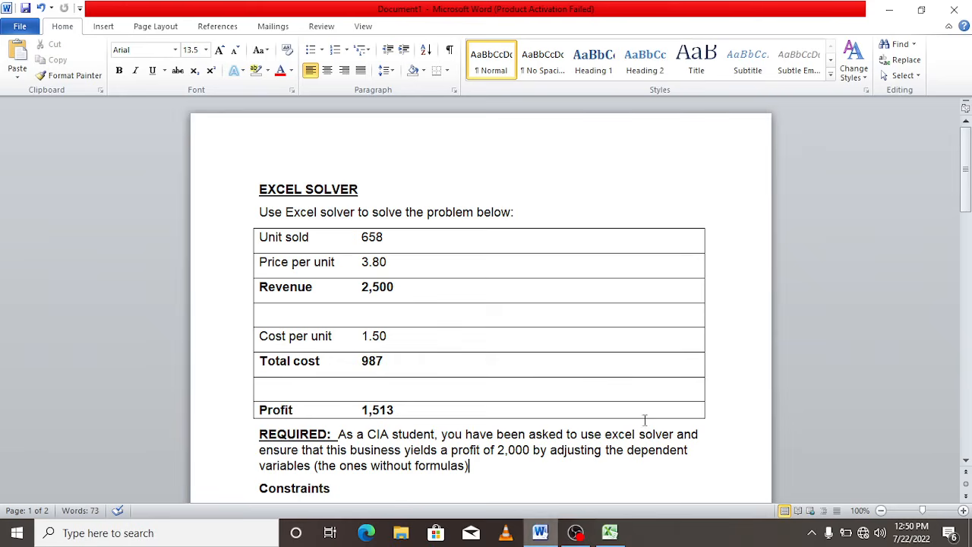
{"action": "left_click_drag", "start_coordinate": [968, 182], "coordinate": [968, 220]}
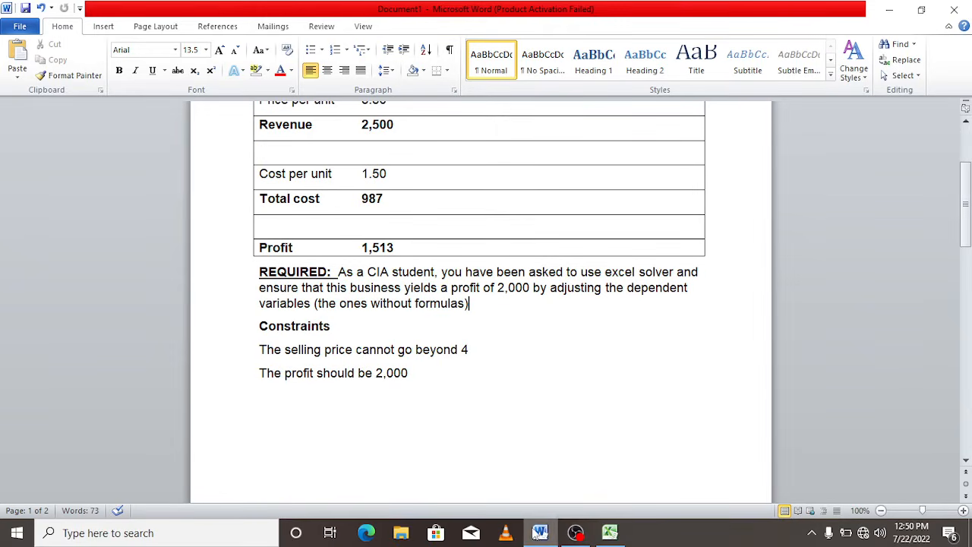
{"action": "left_click", "coordinate": [610, 532]}
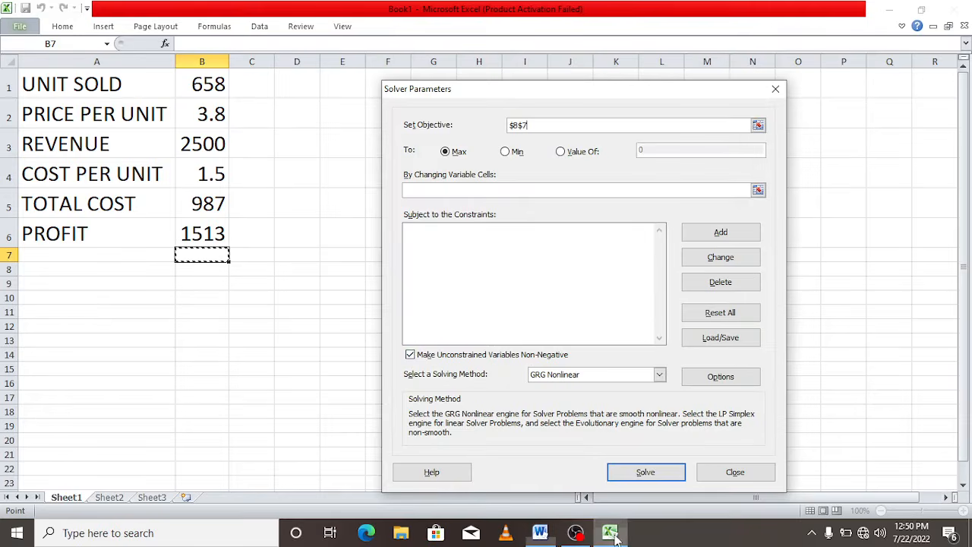
- Replace the Solver objective with the profit cell, $B$6
{"action": "left_click", "coordinate": [531, 126]}
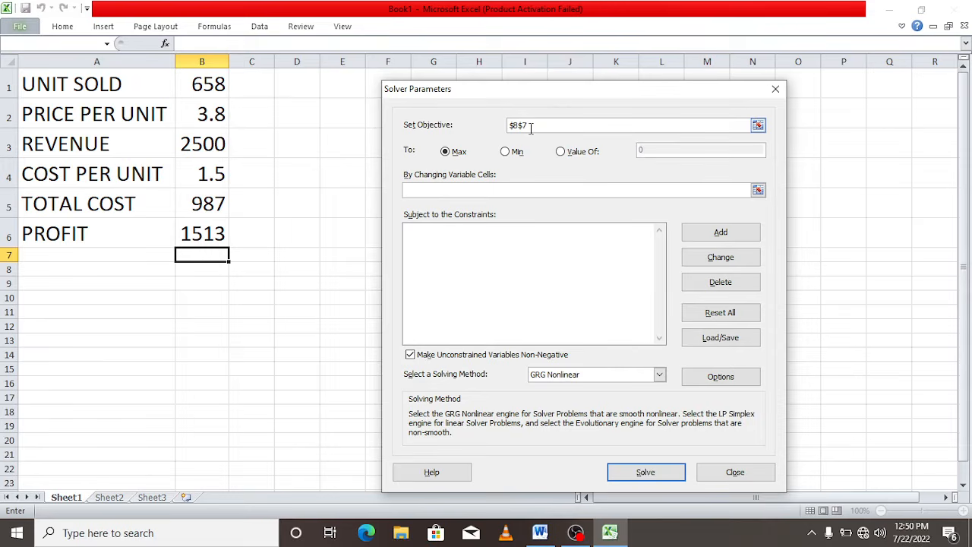
{"action": "key", "text": "BackSpace"}
{"action": "key", "text": "BackSpace"}
{"action": "key", "text": "BackSpace"}
{"action": "key", "text": "BackSpace"}
{"action": "left_click", "coordinate": [208, 233]}
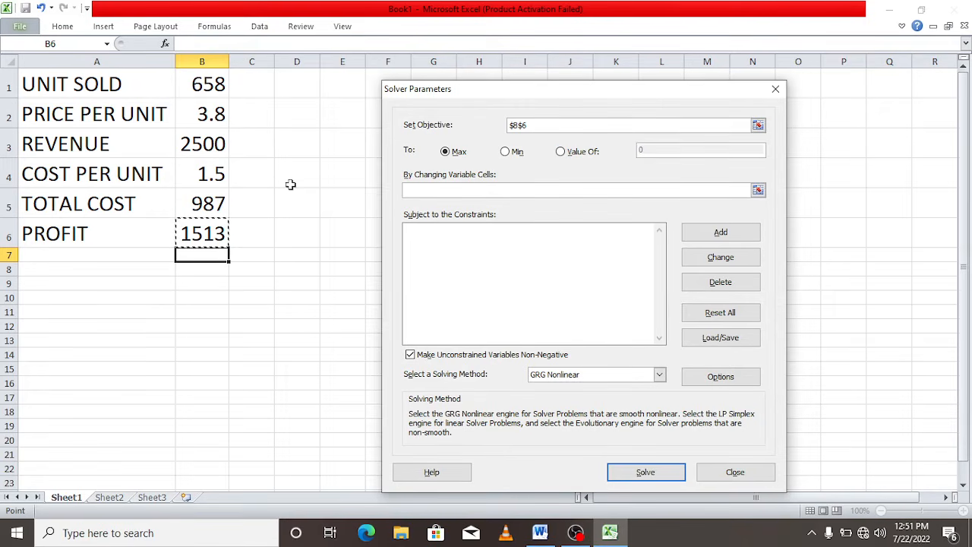
- Set the Solver objective to reach a specific value of 2000
{"action": "left_click", "coordinate": [561, 152]}
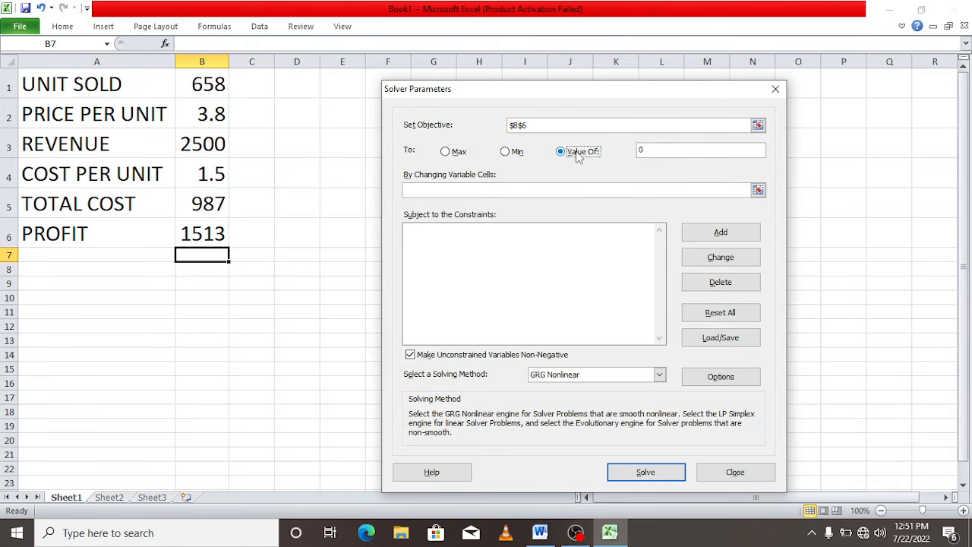
{"action": "left_click", "coordinate": [652, 150]}
{"action": "key", "text": "BackSpace"}
{"action": "type", "text": "2000"}
- Set the Solver's changing variable cells to units sold, price per unit and cost per unit: $B$1,$B$2,$B$4
{"action": "left_click", "coordinate": [426, 189]}
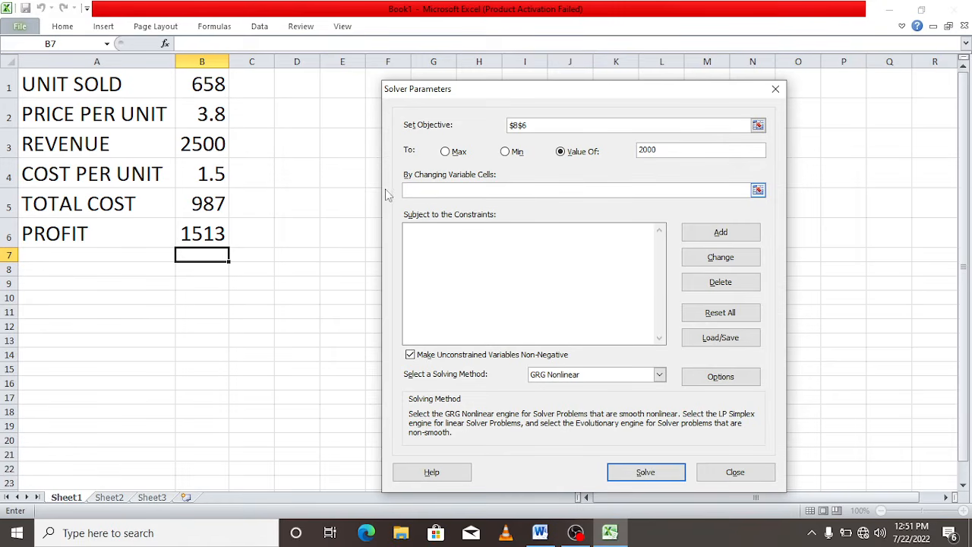
{"action": "left_click", "coordinate": [203, 85]}
{"action": "left_click", "coordinate": [205, 115], "text": "ctrl"}
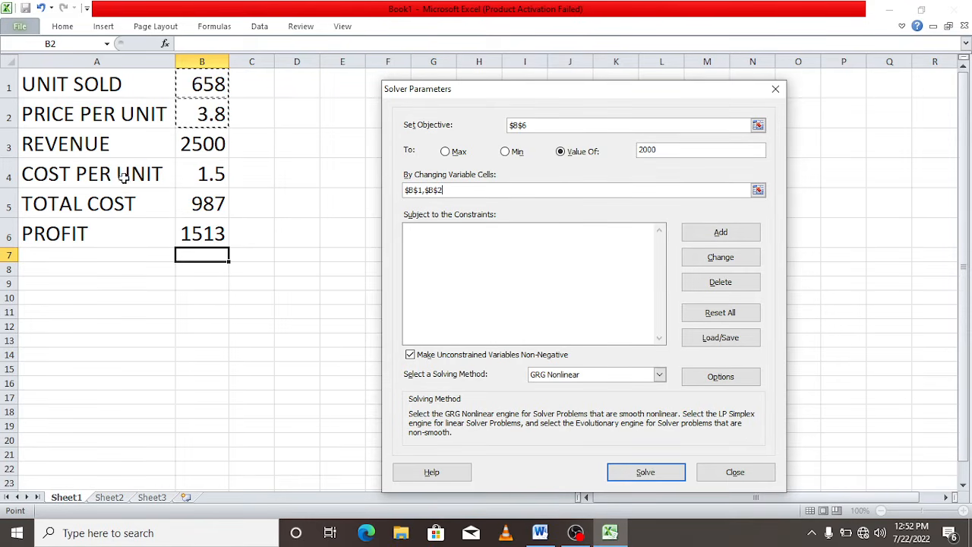
{"action": "left_click", "coordinate": [219, 174], "text": "ctrl"}
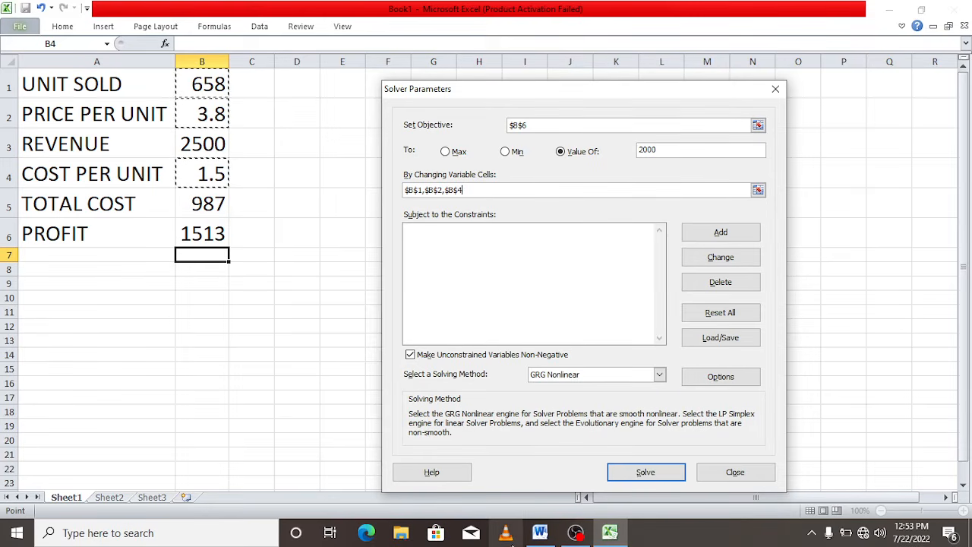
- Switch to the Word document to read the selling price constraint, and return to the Solver parameters in Excel
{"action": "left_click", "coordinate": [539, 532]}
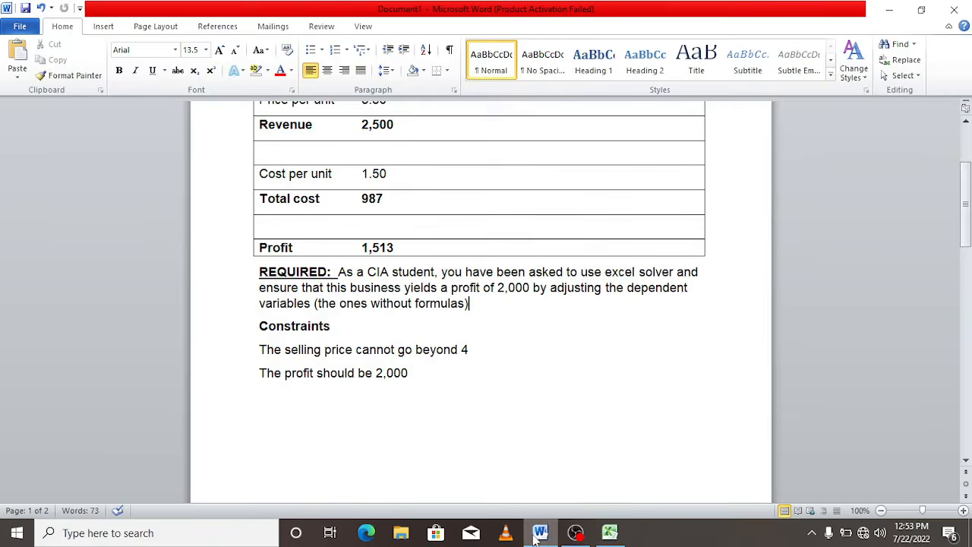
{"action": "left_click", "coordinate": [260, 349]}
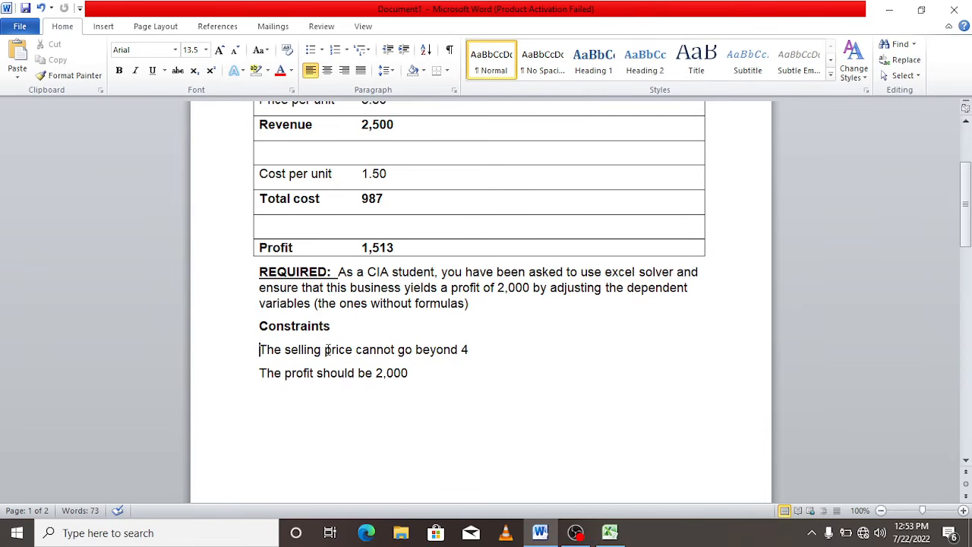
{"action": "left_click", "coordinate": [478, 349]}
{"action": "left_click", "coordinate": [612, 534]}
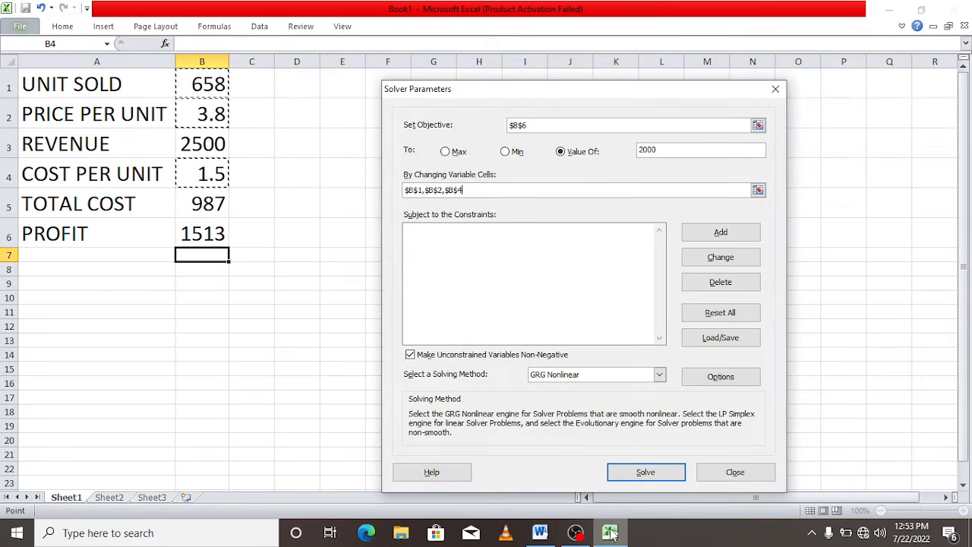
- Add a Solver constraint requiring the price per unit cell $B$2 <= 4, checking the constraints in the Word document
{"action": "left_click", "coordinate": [709, 239]}
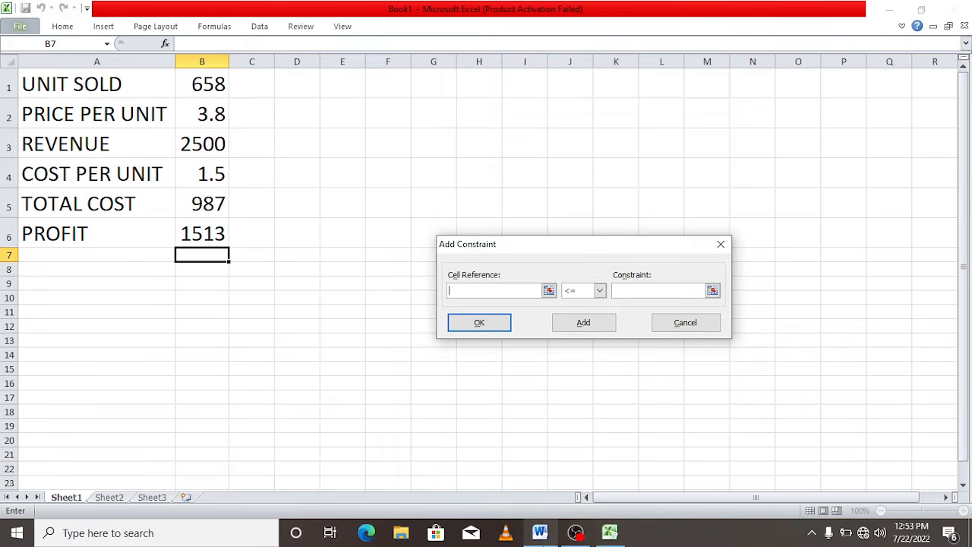
{"action": "left_click", "coordinate": [539, 532]}
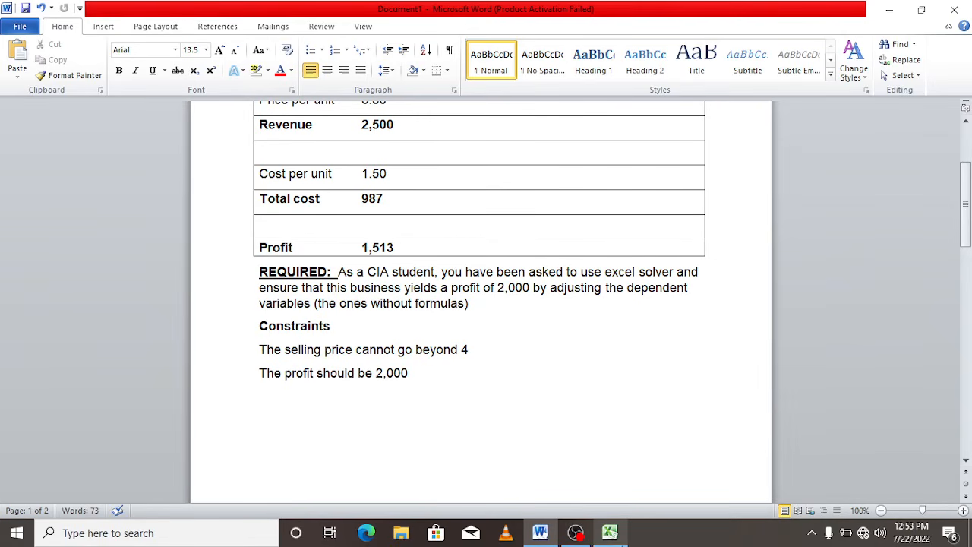
{"action": "left_click", "coordinate": [607, 530]}
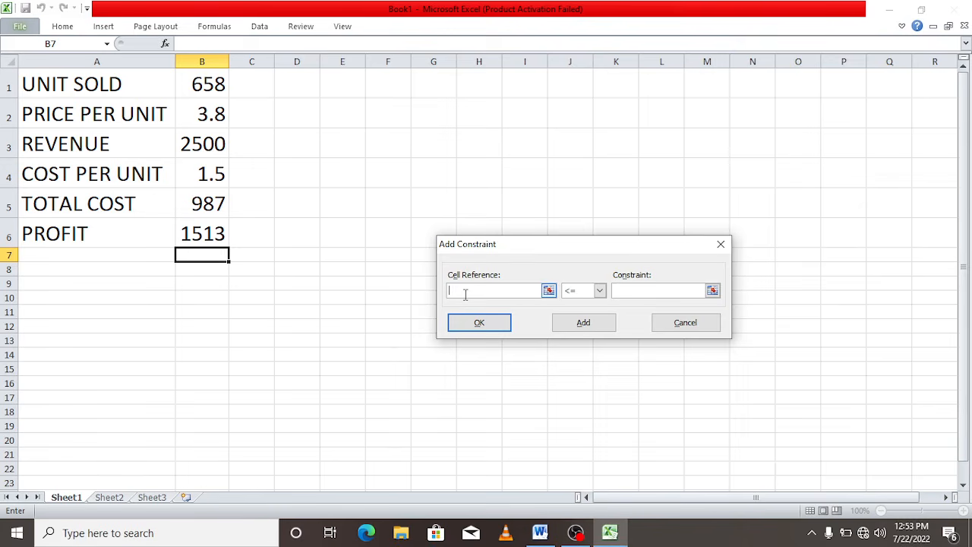
{"action": "left_click", "coordinate": [199, 106]}
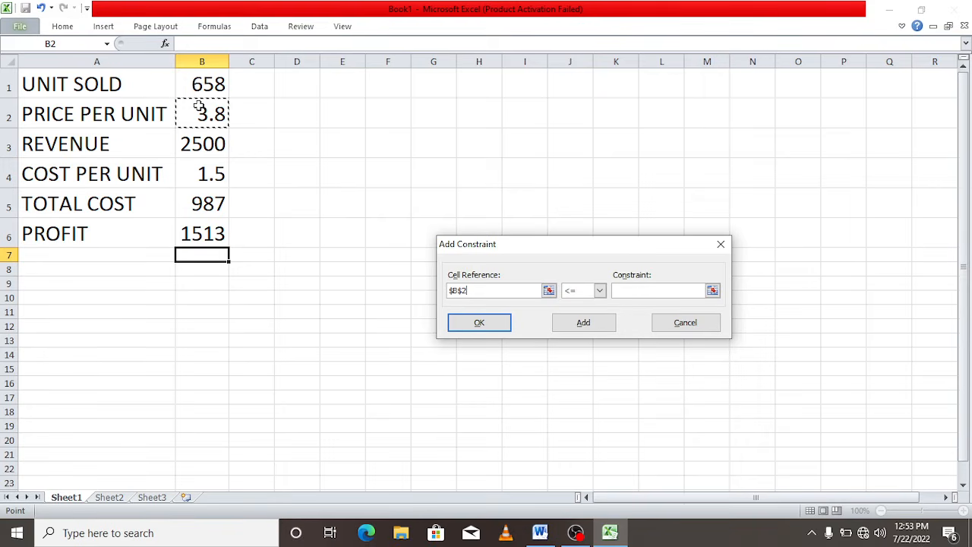
{"action": "left_click", "coordinate": [599, 290]}
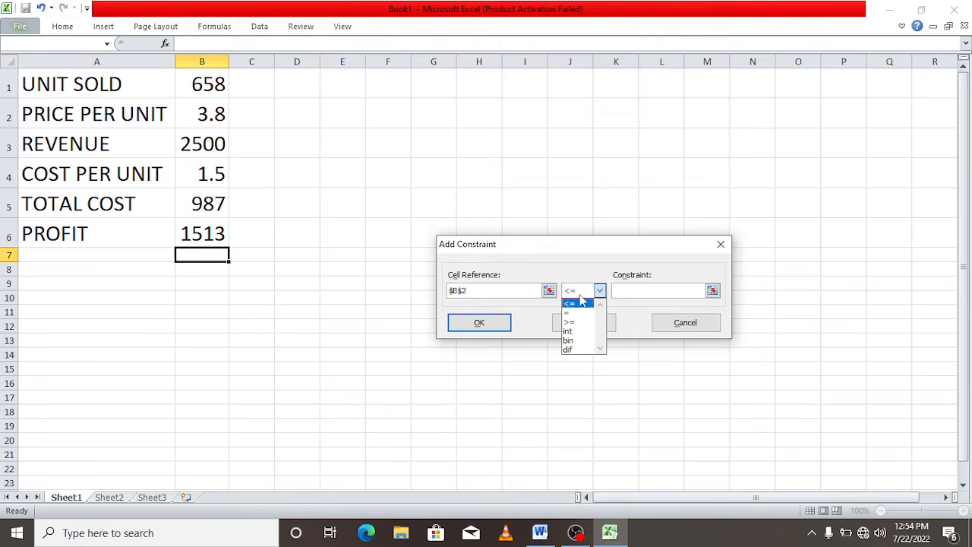
{"action": "left_click", "coordinate": [575, 304]}
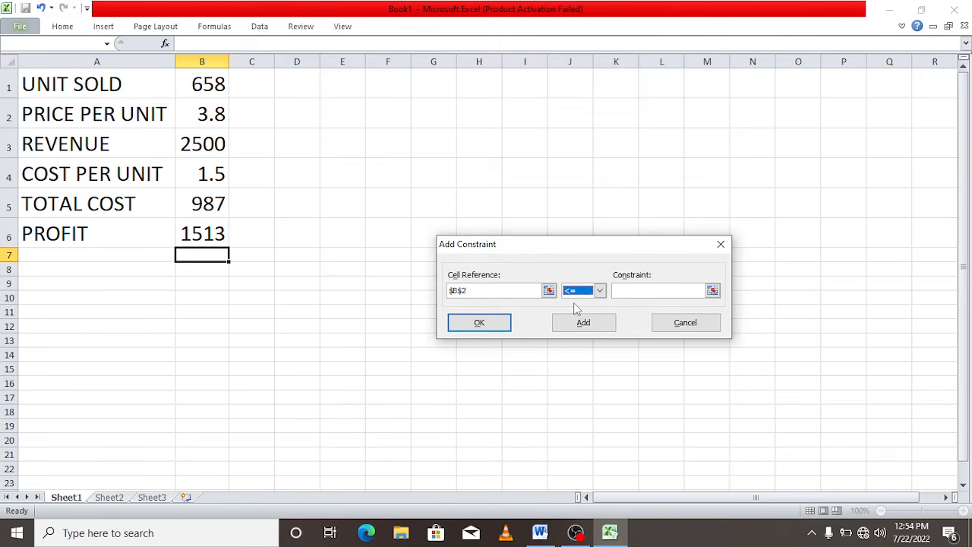
{"action": "left_click", "coordinate": [630, 293]}
{"action": "type", "text": "4"}
{"action": "left_click", "coordinate": [540, 536]}
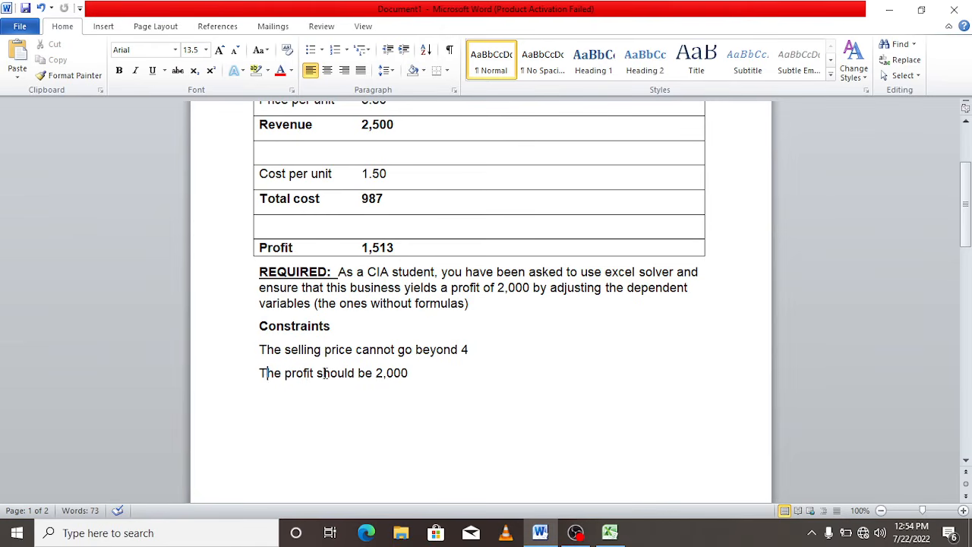
{"action": "left_click", "coordinate": [610, 533]}
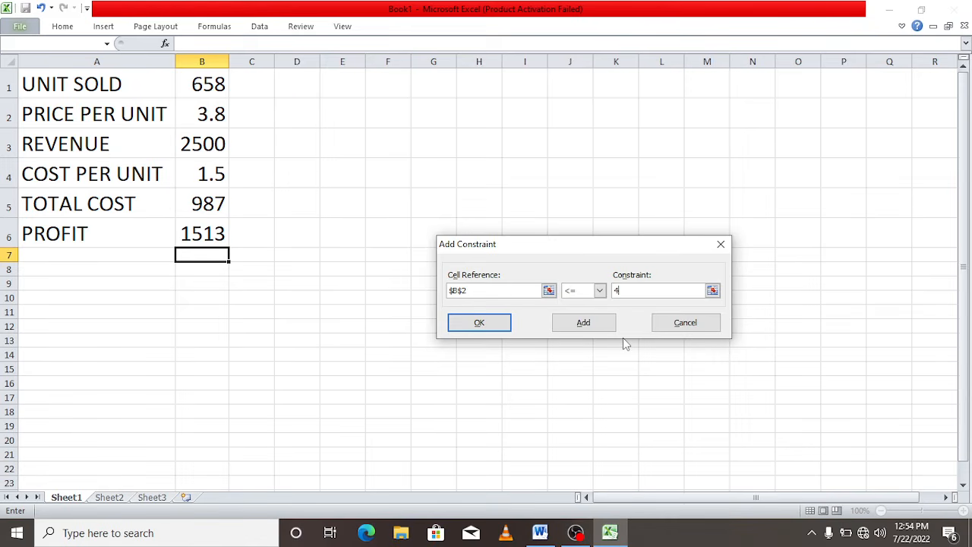
{"action": "left_click", "coordinate": [596, 331]}
- Add a second Solver constraint requiring the profit cell $B$6 = 2000 and return to the Solver parameters
{"action": "left_click", "coordinate": [206, 234]}
{"action": "left_click", "coordinate": [599, 290]}
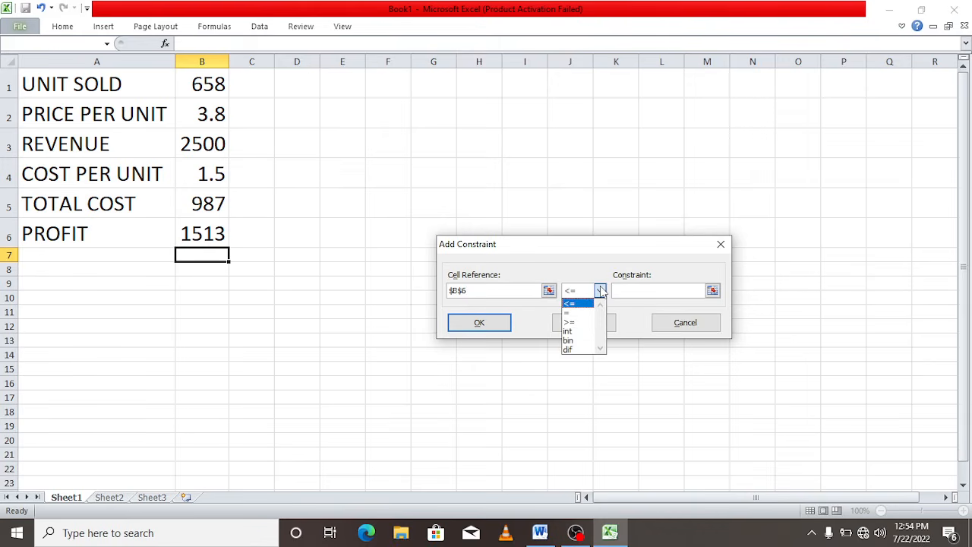
{"action": "left_click", "coordinate": [569, 312]}
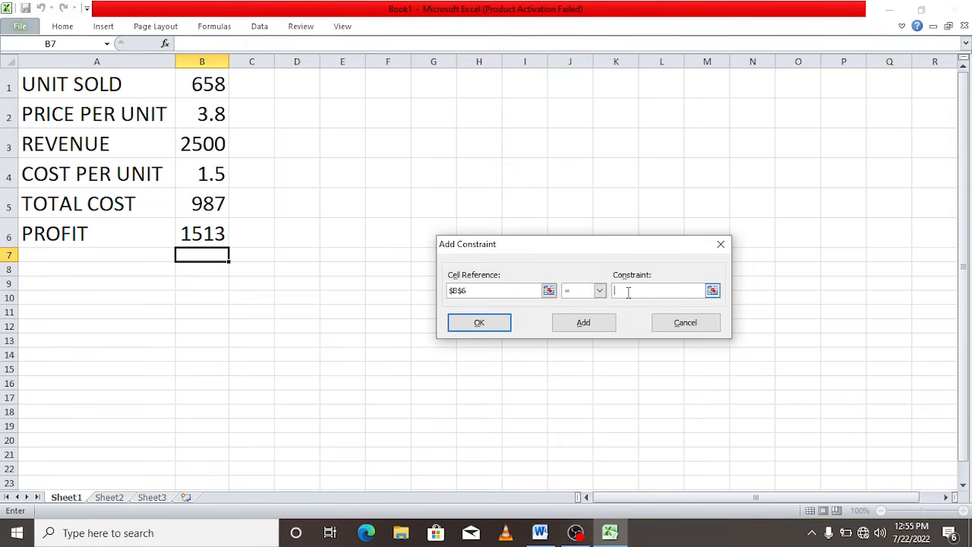
{"action": "type", "text": "2000"}
{"action": "left_click", "coordinate": [470, 325]}
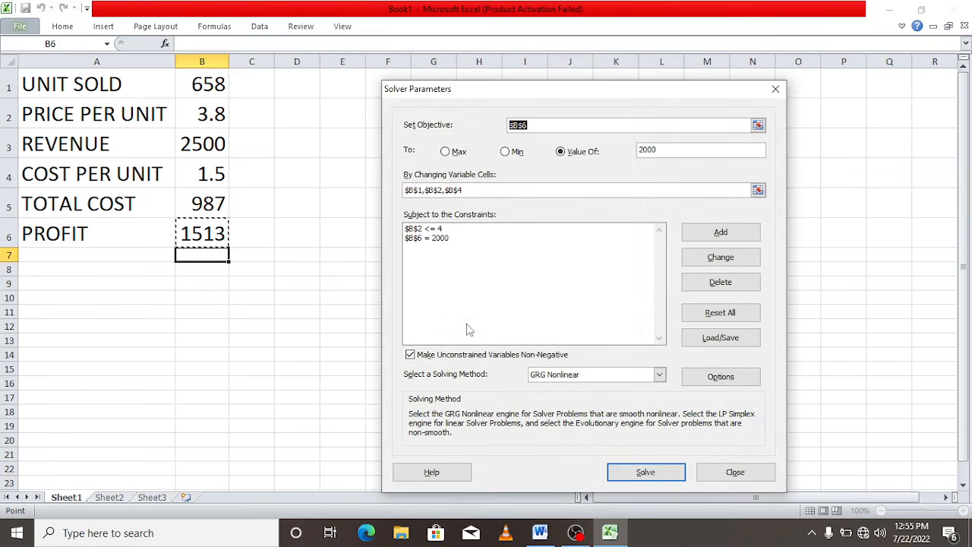
- Review the price and profit constraints listed in the Solver parameters
{"action": "left_click", "coordinate": [444, 229]}
{"action": "left_click", "coordinate": [441, 239]}
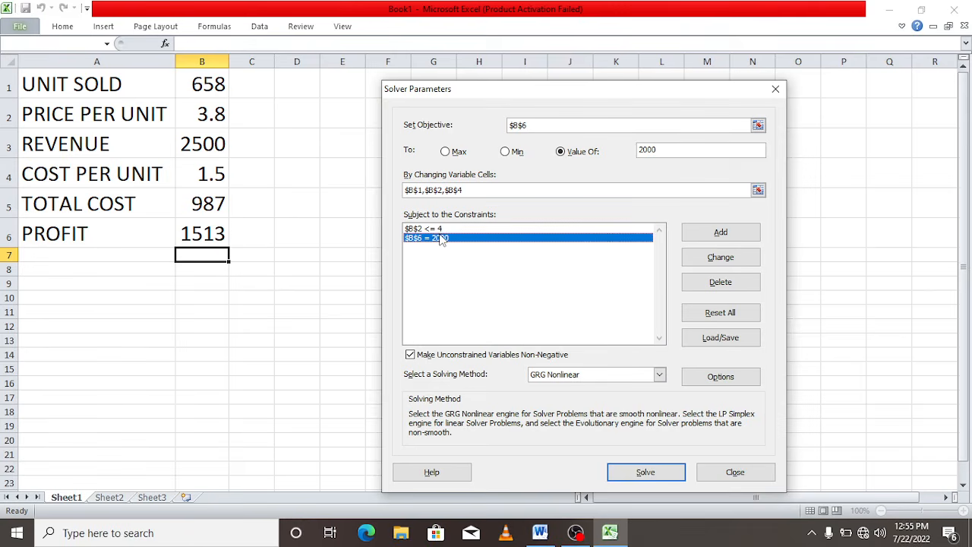
{"action": "left_click", "coordinate": [446, 229]}
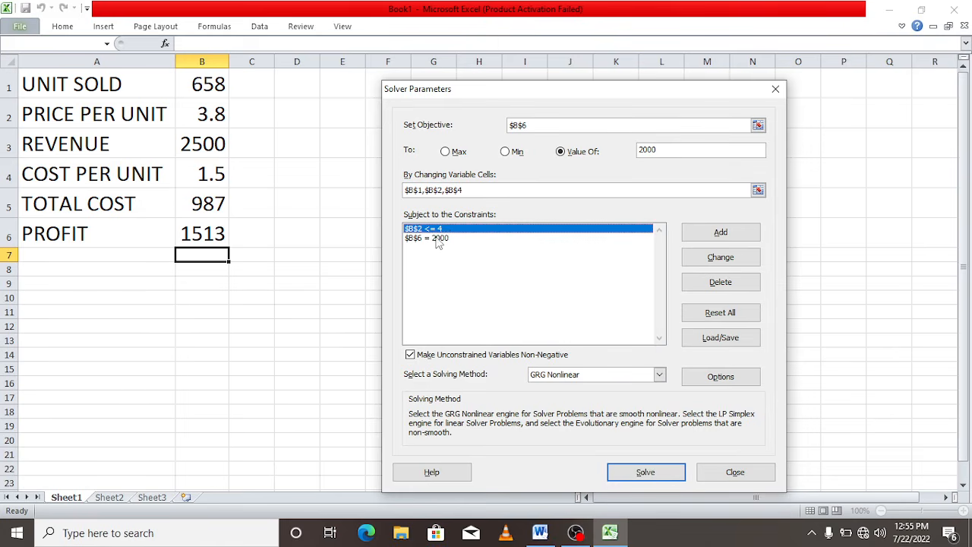
{"action": "left_click", "coordinate": [438, 239]}
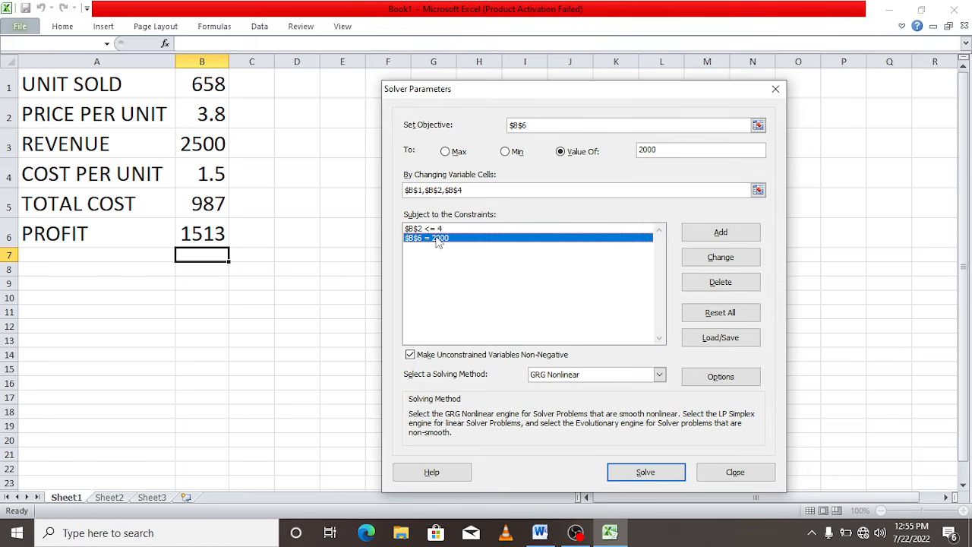
{"action": "left_click", "coordinate": [439, 230]}
{"action": "left_click", "coordinate": [435, 238]}
- Solve the model and keep the Solver solution in the sheet
{"action": "left_click", "coordinate": [646, 472]}
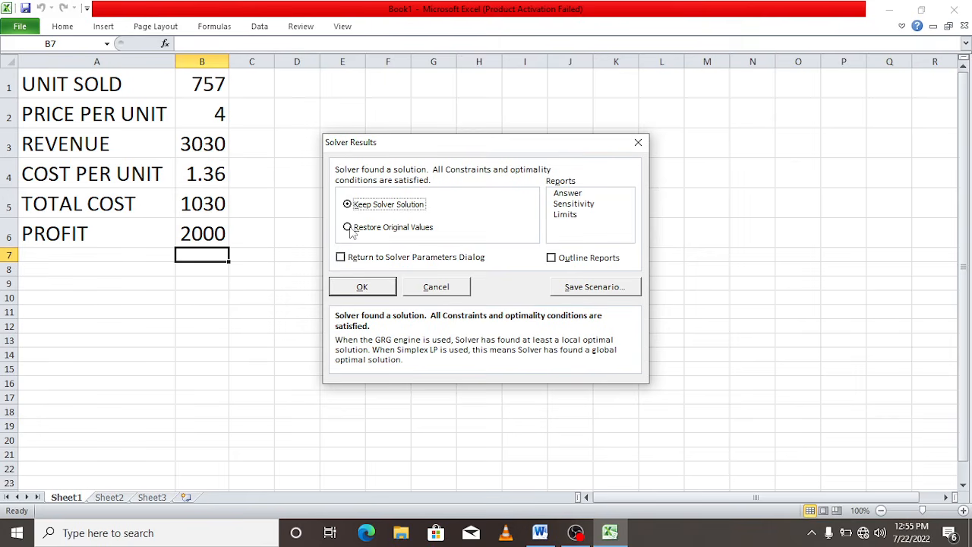
{"action": "left_click", "coordinate": [362, 287]}
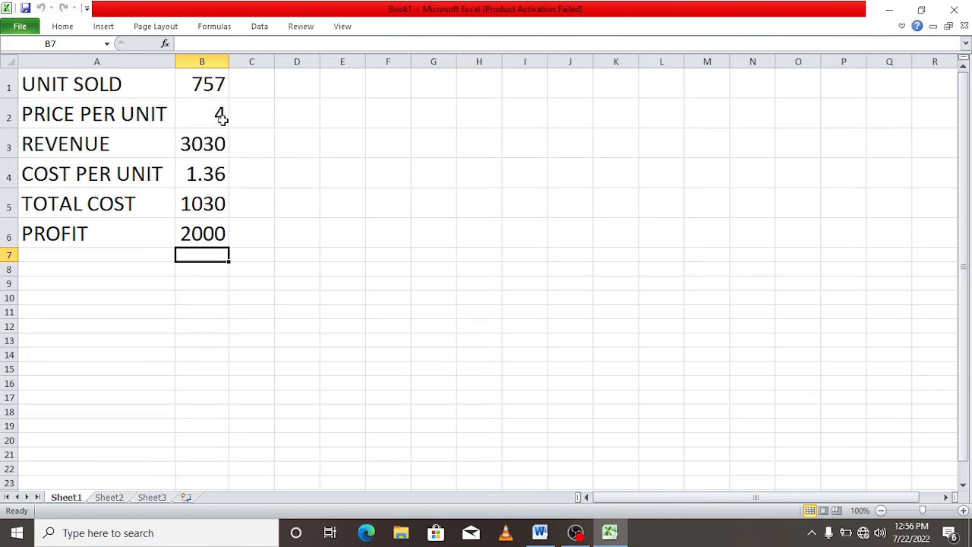
{"action": "left_click", "coordinate": [425, 368]}
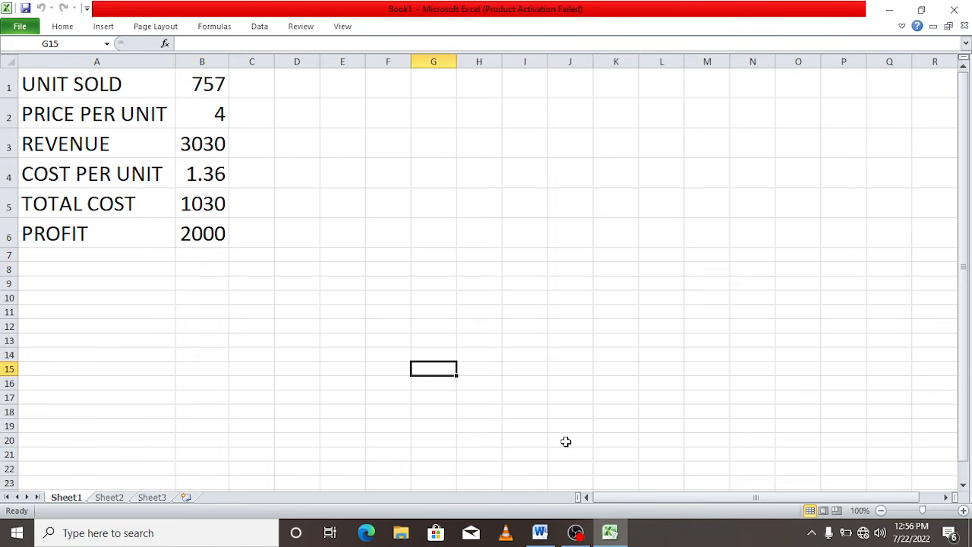
- Check the constraints in the Word document against the solved price and profit in Excel, and inspect the revenue and total cost cells
{"action": "left_click", "coordinate": [541, 532]}
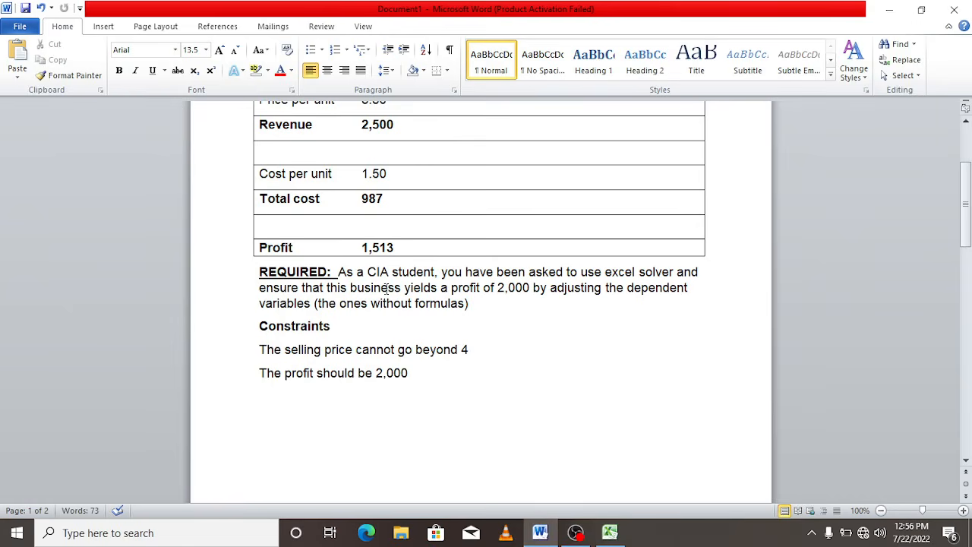
{"action": "left_click", "coordinate": [471, 350]}
{"action": "left_click", "coordinate": [609, 532]}
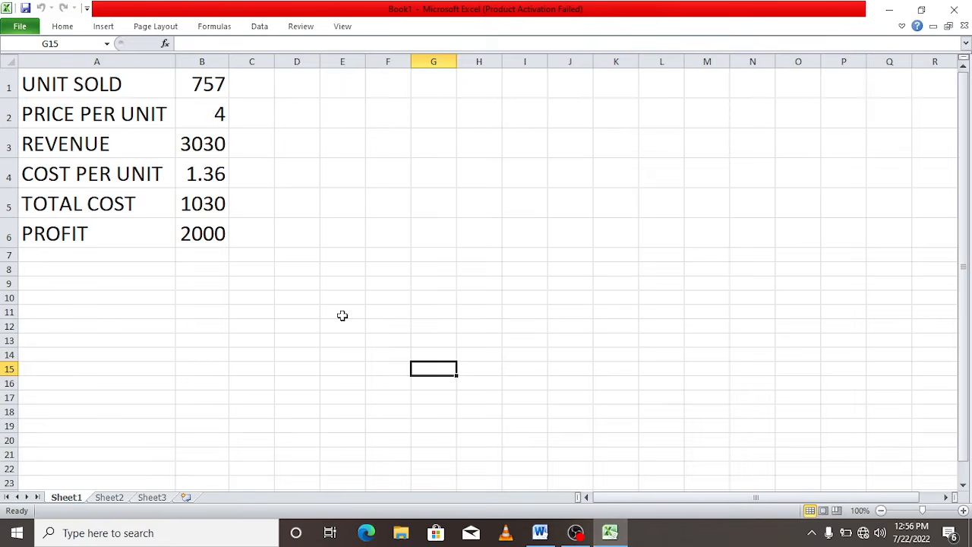
{"action": "left_click", "coordinate": [196, 103]}
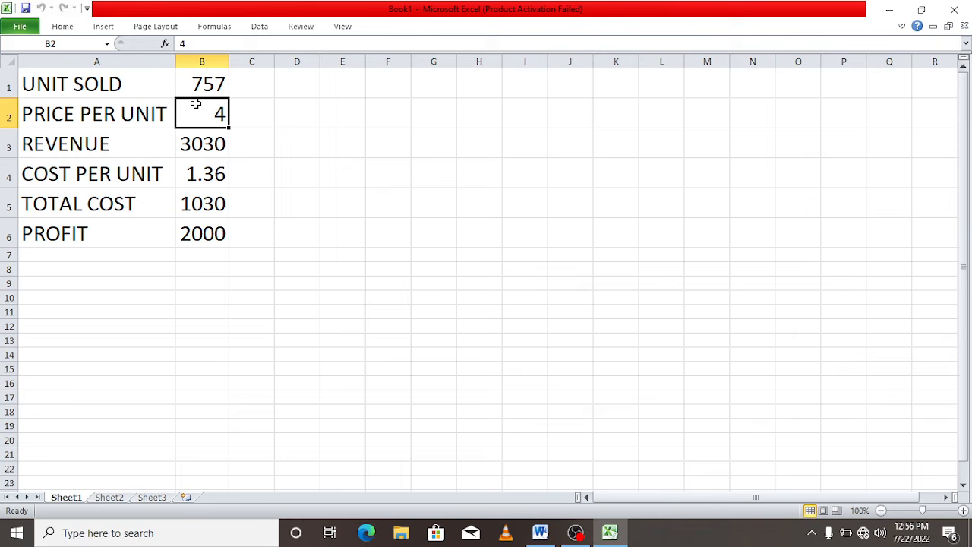
{"action": "left_click", "coordinate": [199, 238]}
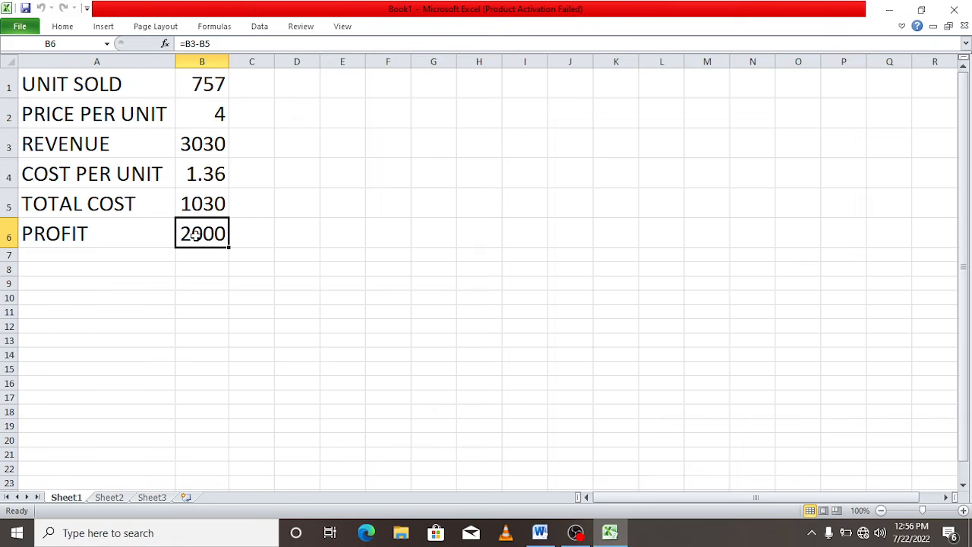
{"action": "left_click", "coordinate": [177, 145]}
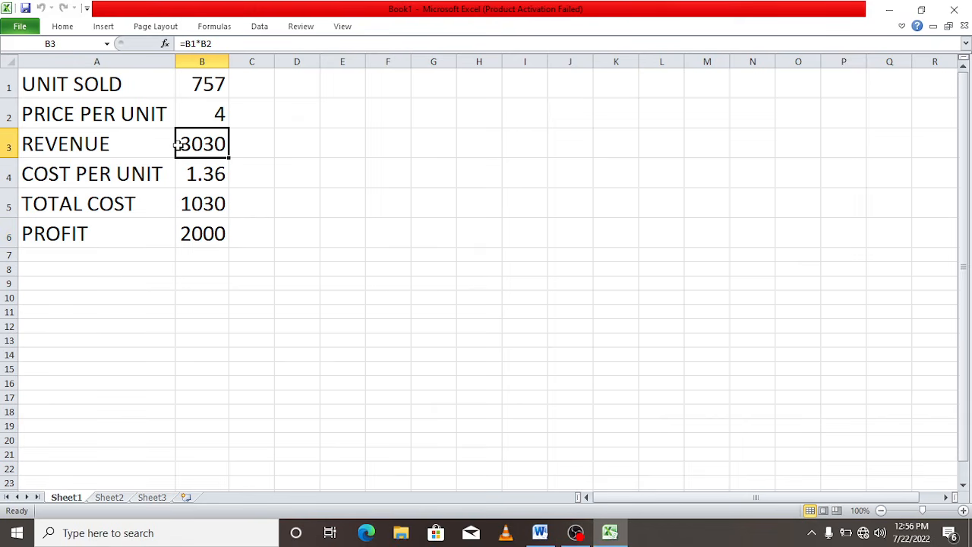
{"action": "left_click", "coordinate": [207, 208]}
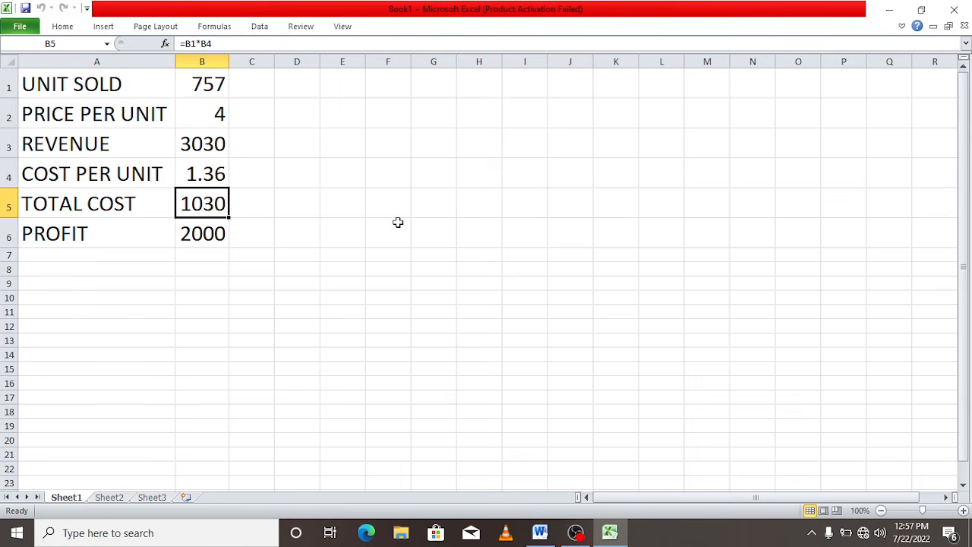
{"action": "left_click", "coordinate": [576, 531]}
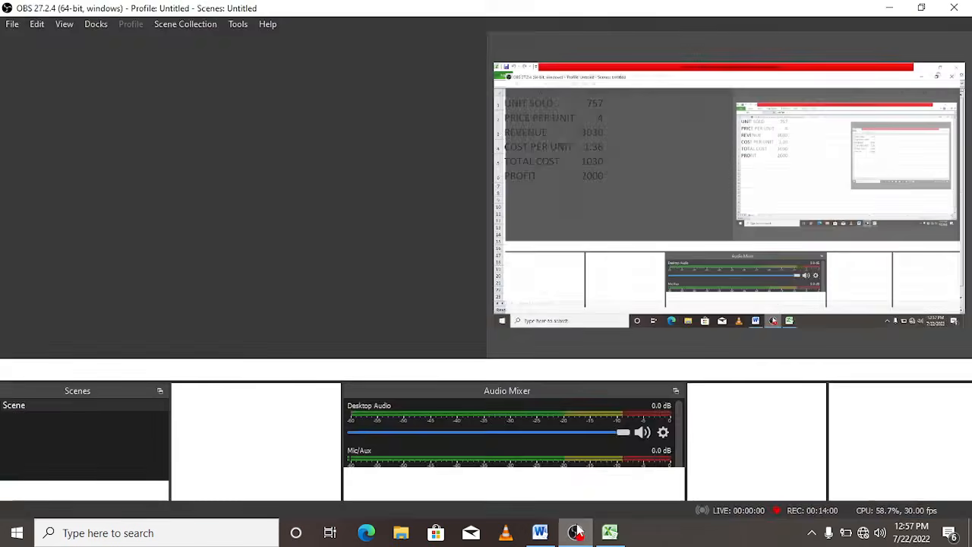